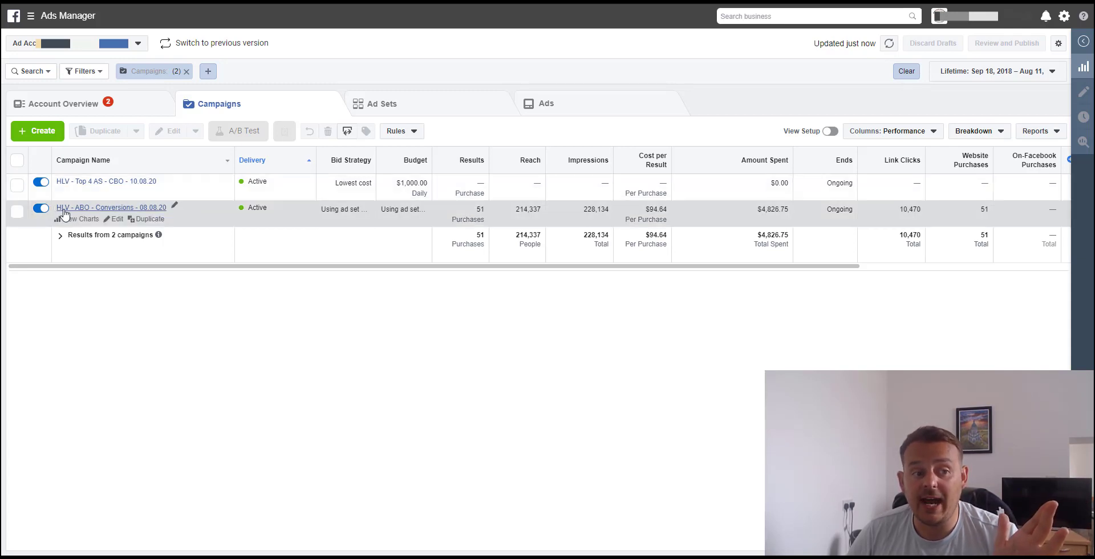
- Open the ad sets of the "HLV - ABO - Conversions - 08.08.20" campaign and look through the list
{"action": "left_click", "coordinate": [116, 209]}
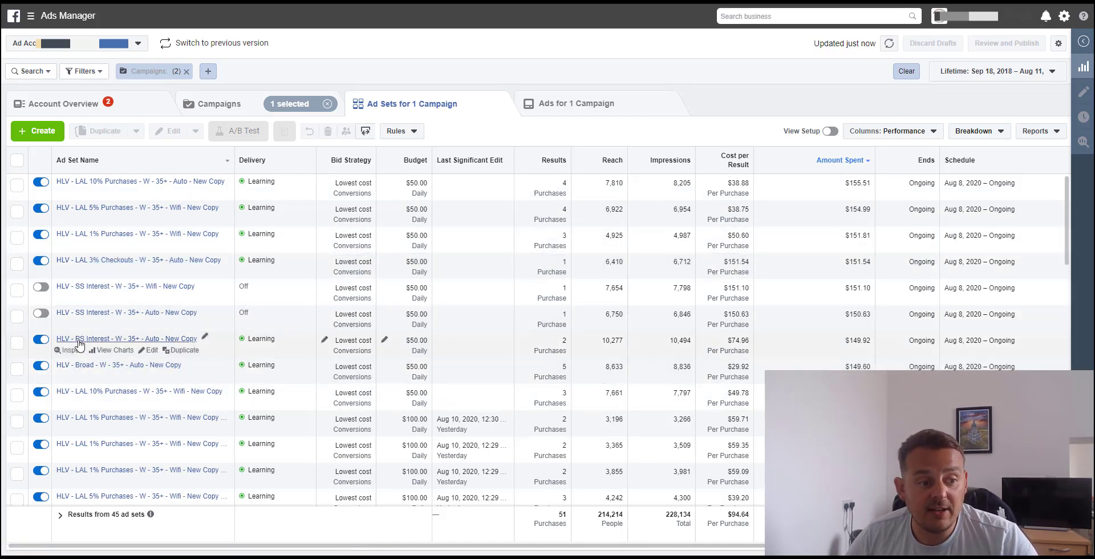
{"action": "scroll", "coordinate": [91, 399], "scroll_direction": "down", "scroll_amount": 4}
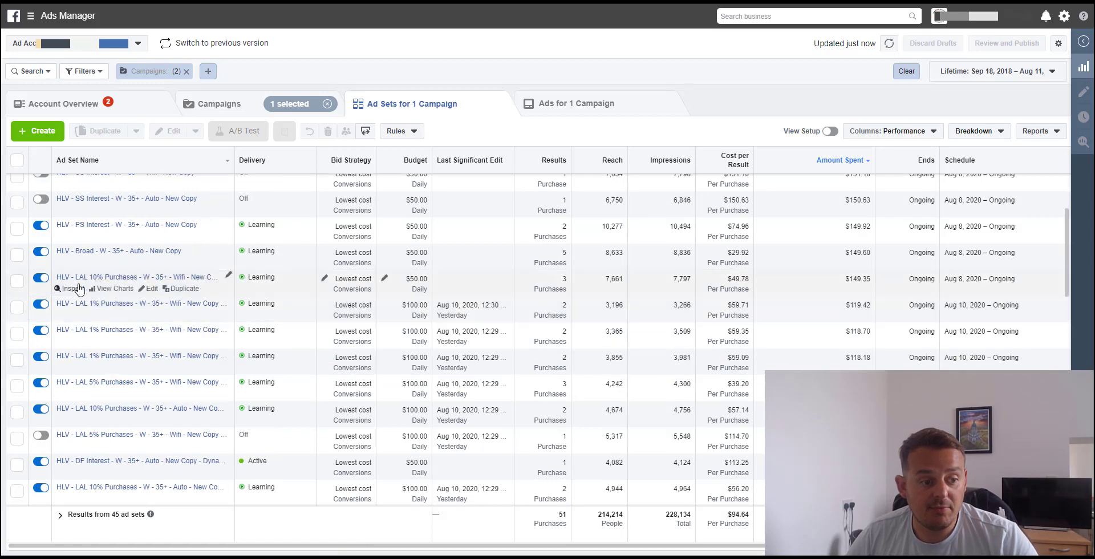
{"action": "scroll", "coordinate": [111, 422], "scroll_direction": "down", "scroll_amount": 2}
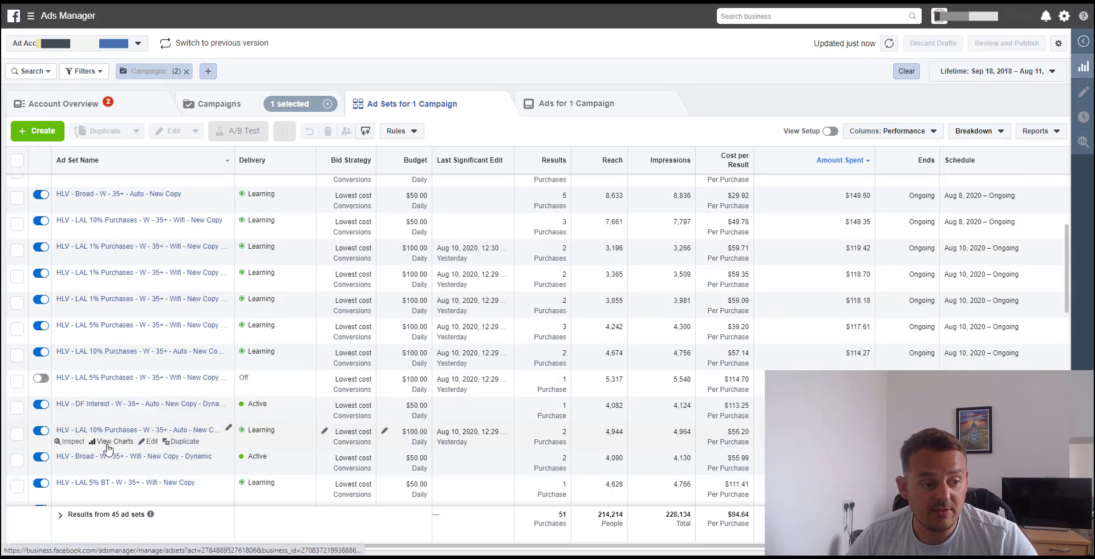
{"action": "scroll", "coordinate": [129, 411], "scroll_direction": "up", "scroll_amount": 5}
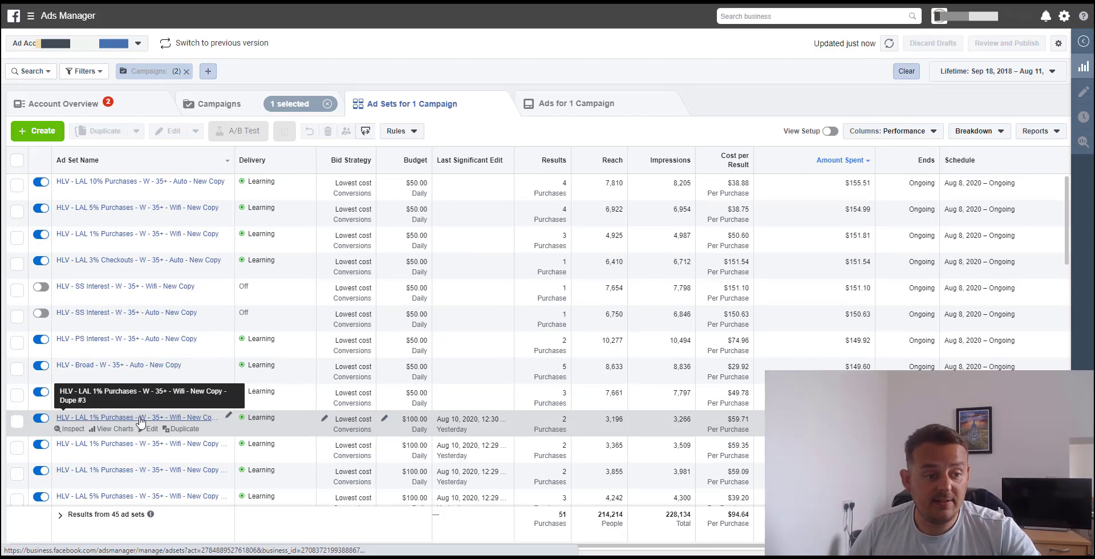
- Highlight the Auto ad sets for SS Interest, PS Interest and Broad for review, and clear the selection
{"action": "left_click", "coordinate": [17, 342]}
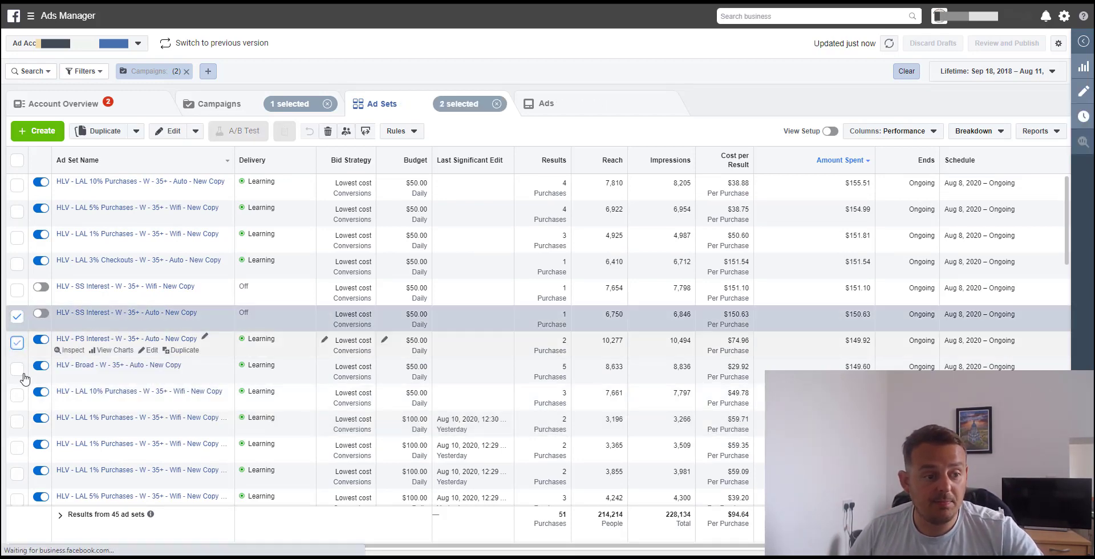
{"action": "left_click", "coordinate": [17, 368]}
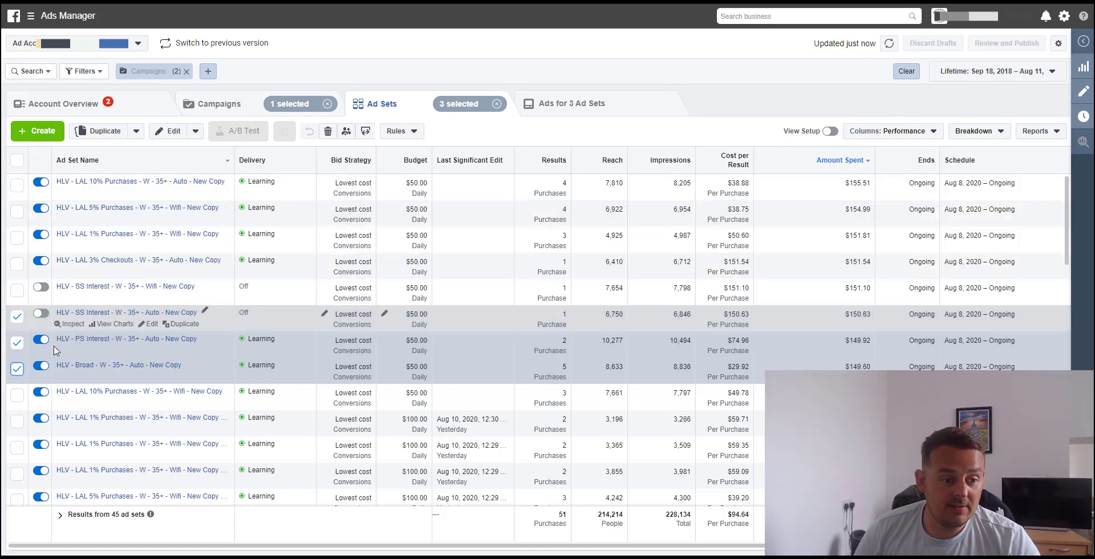
{"action": "left_click", "coordinate": [214, 375]}
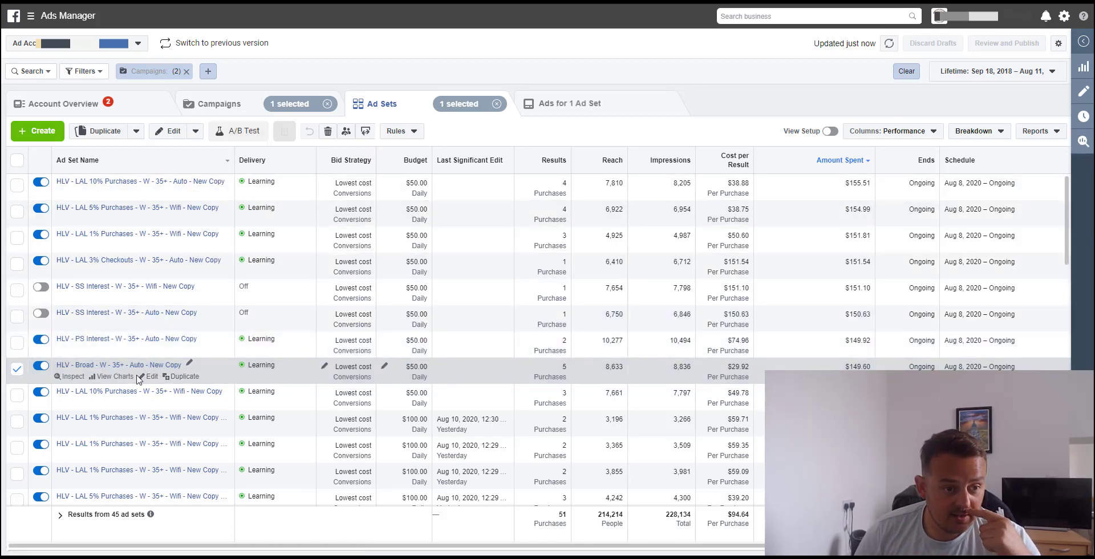
{"action": "left_click", "coordinate": [17, 369]}
- Select the two SS Interest ad sets, Wifi and Auto, to review their performance
{"action": "left_click", "coordinate": [18, 289]}
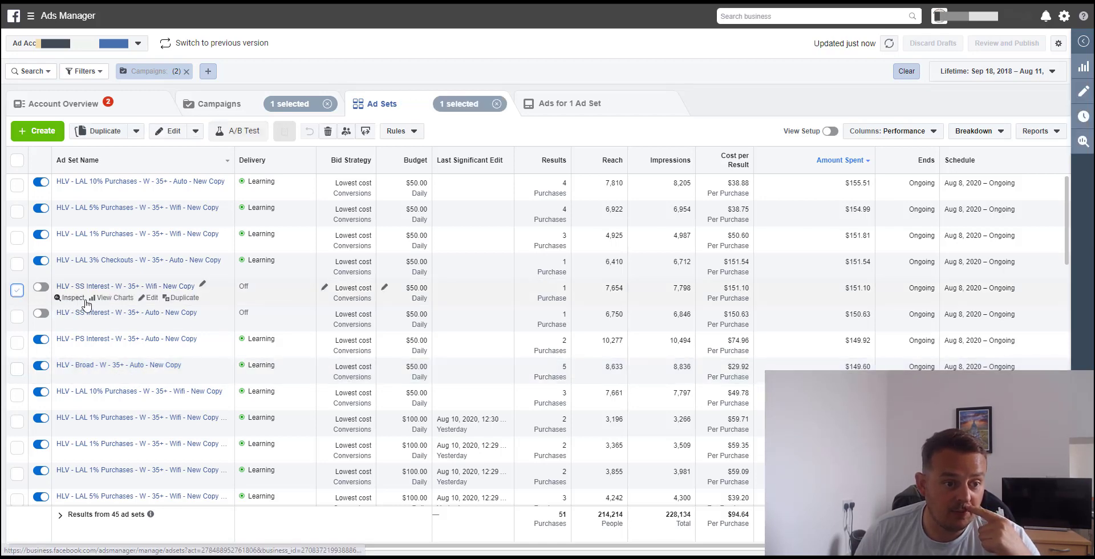
{"action": "left_click", "coordinate": [17, 316]}
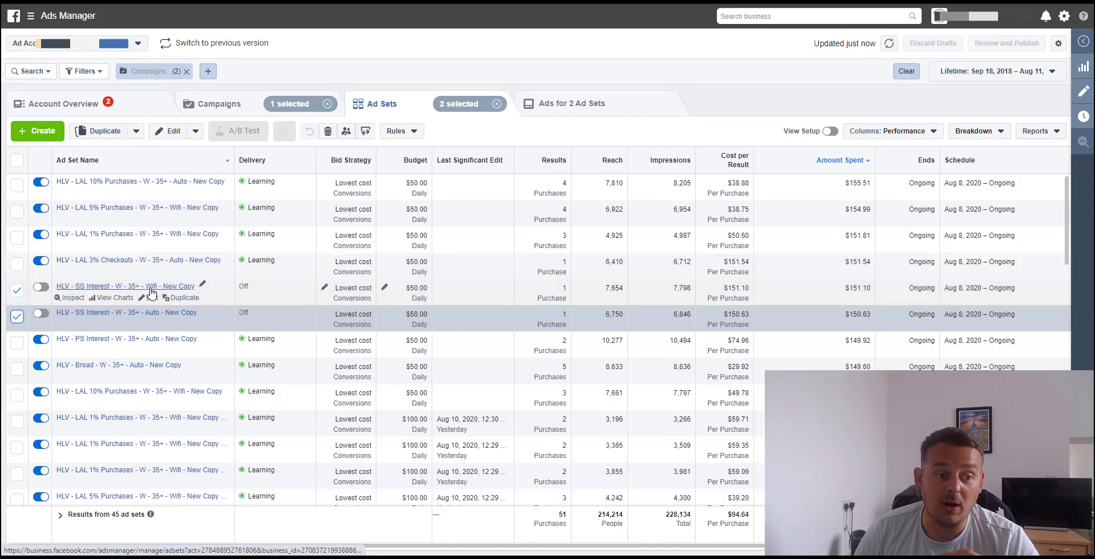
{"action": "left_click", "coordinate": [17, 316]}
{"action": "left_click", "coordinate": [17, 290]}
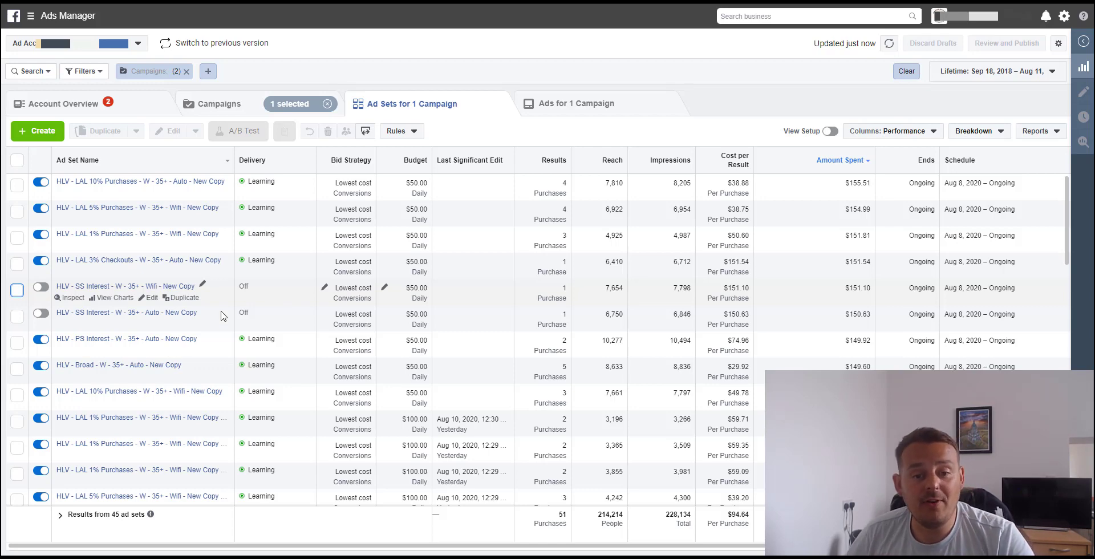
{"action": "left_click", "coordinate": [17, 289]}
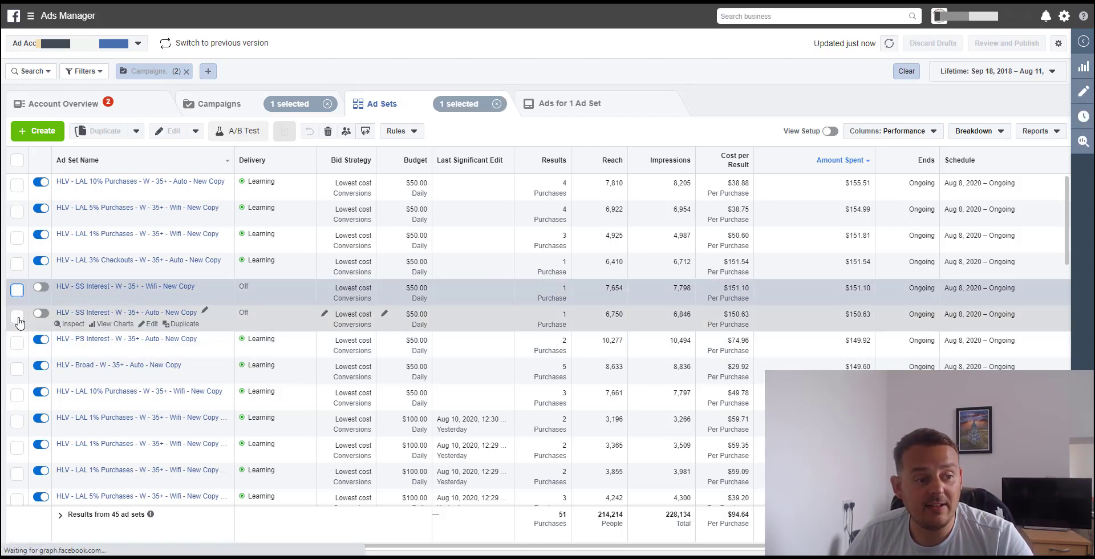
{"action": "left_click", "coordinate": [17, 316]}
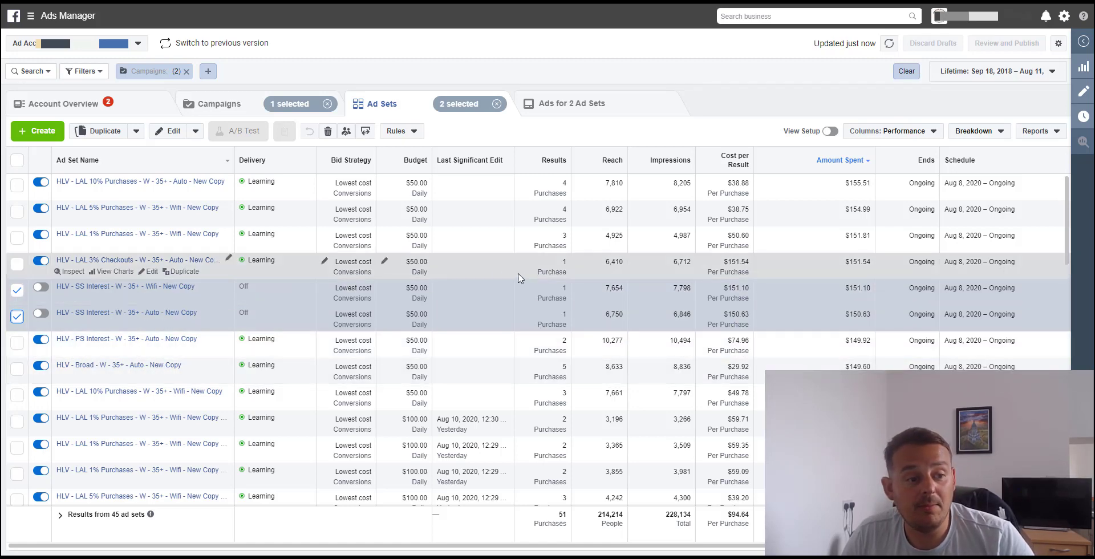
- Examine the purchases and amount spent of the LAL 3% Checkouts Auto ad set against SS Interest Wifi, and clear the selection
{"action": "left_click", "coordinate": [467, 269]}
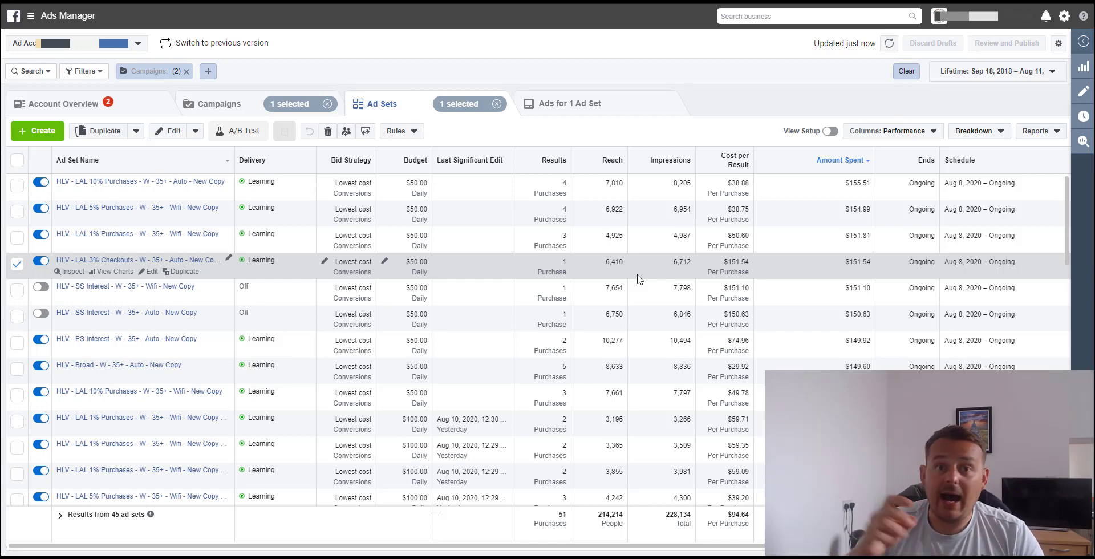
{"action": "double_click", "coordinate": [564, 262]}
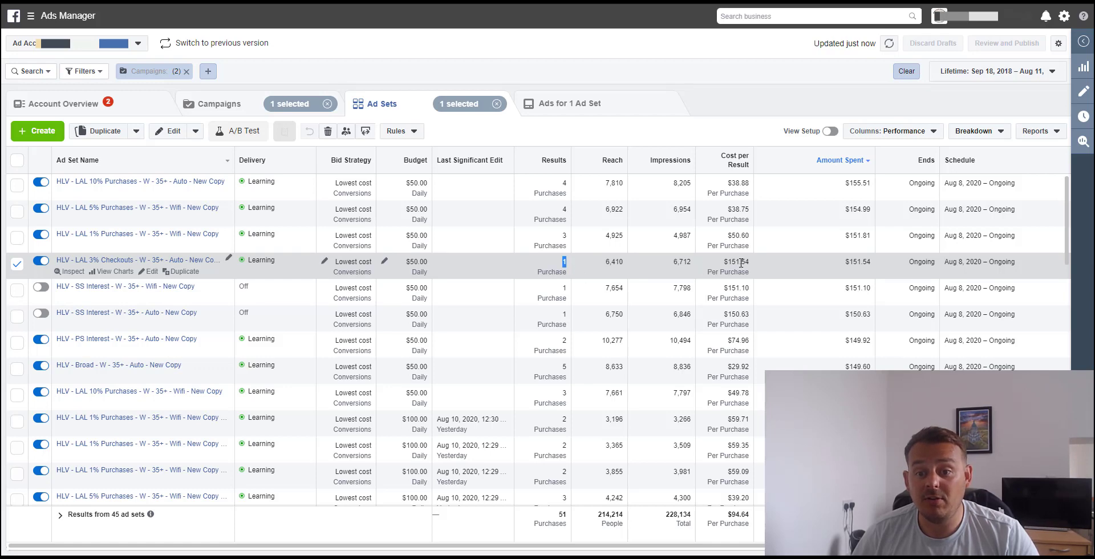
{"action": "left_click_drag", "start_coordinate": [842, 262], "coordinate": [877, 272]}
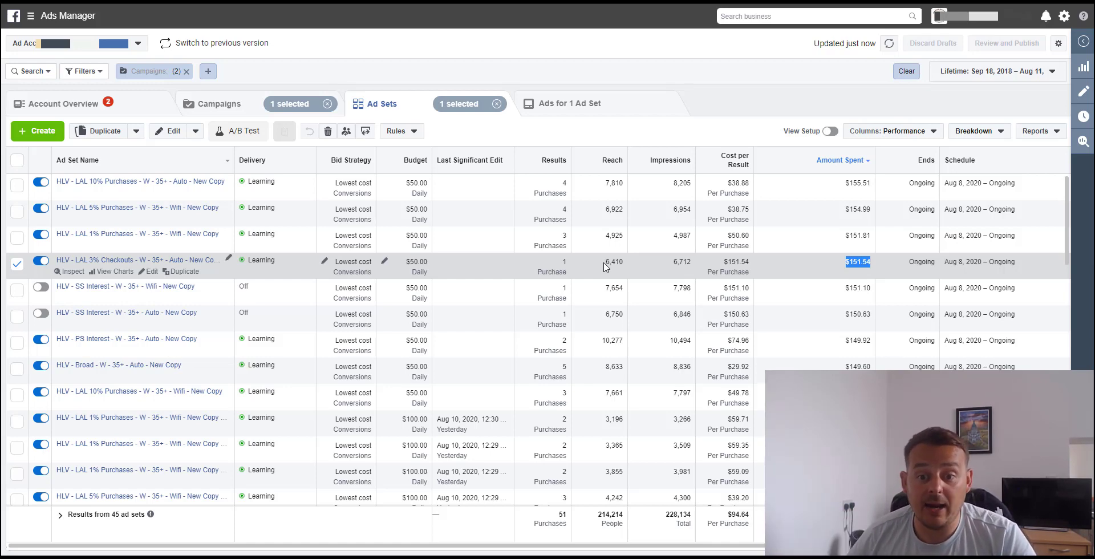
{"action": "left_click", "coordinate": [586, 296]}
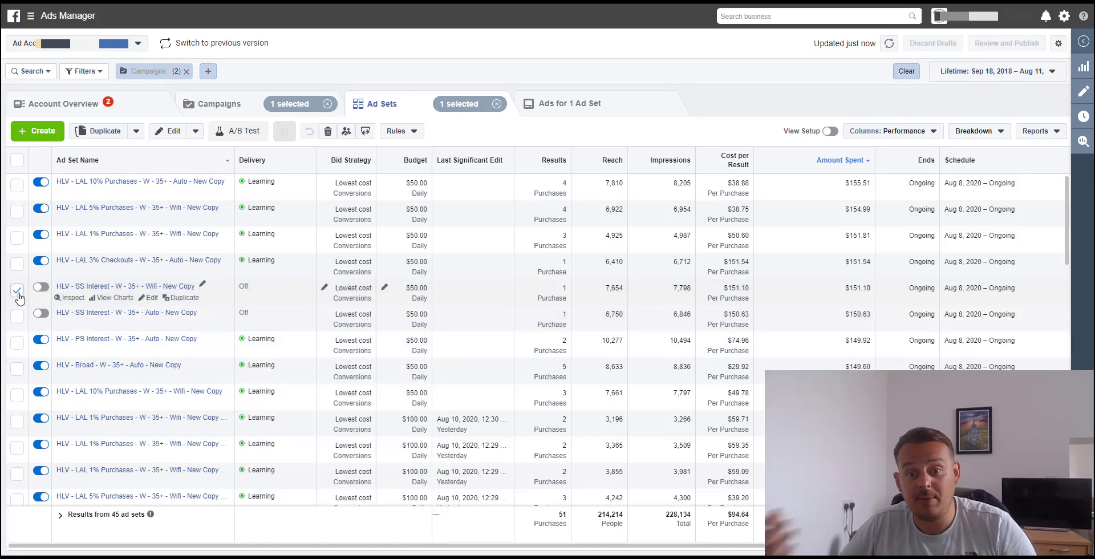
{"action": "left_click", "coordinate": [18, 292]}
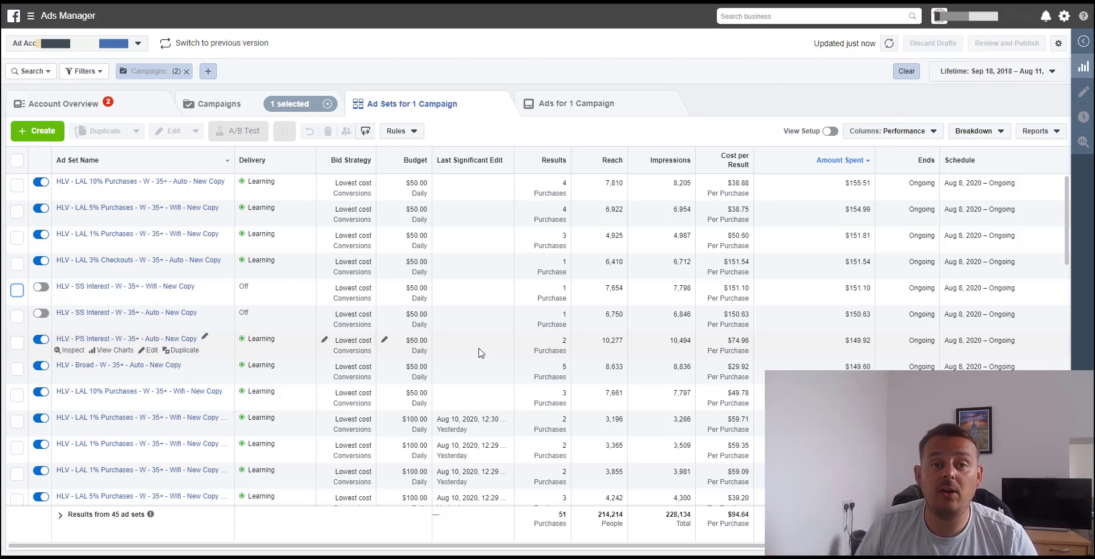
- Review the switched-off ad sets LAL 5% Purchases Wifi, Broad Auto Dupe #2 and LAL 5% BT Auto one by one
{"action": "scroll", "coordinate": [136, 310], "scroll_direction": "down", "scroll_amount": 1}
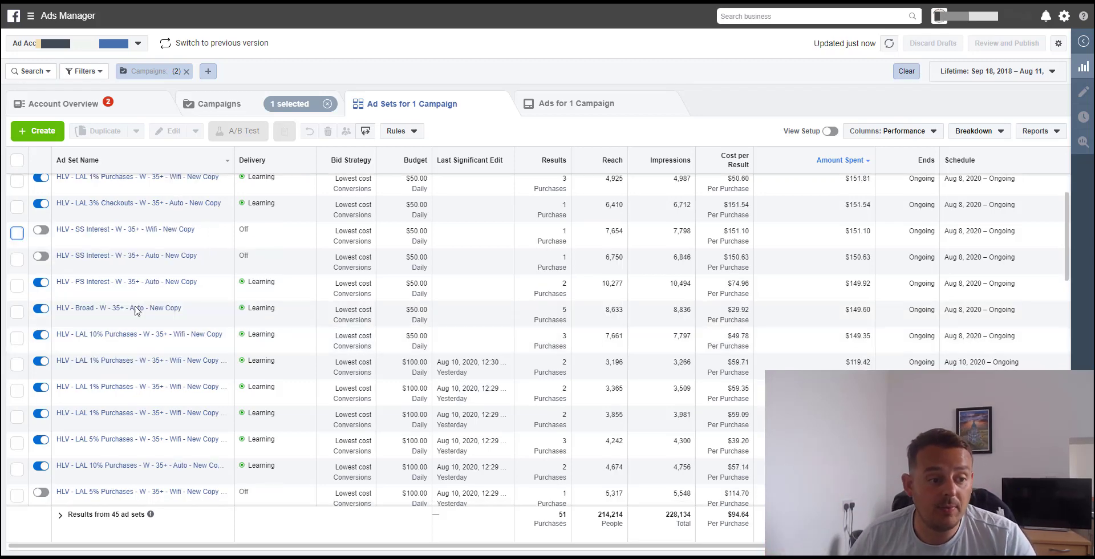
{"action": "scroll", "coordinate": [136, 310], "scroll_direction": "down", "scroll_amount": 3}
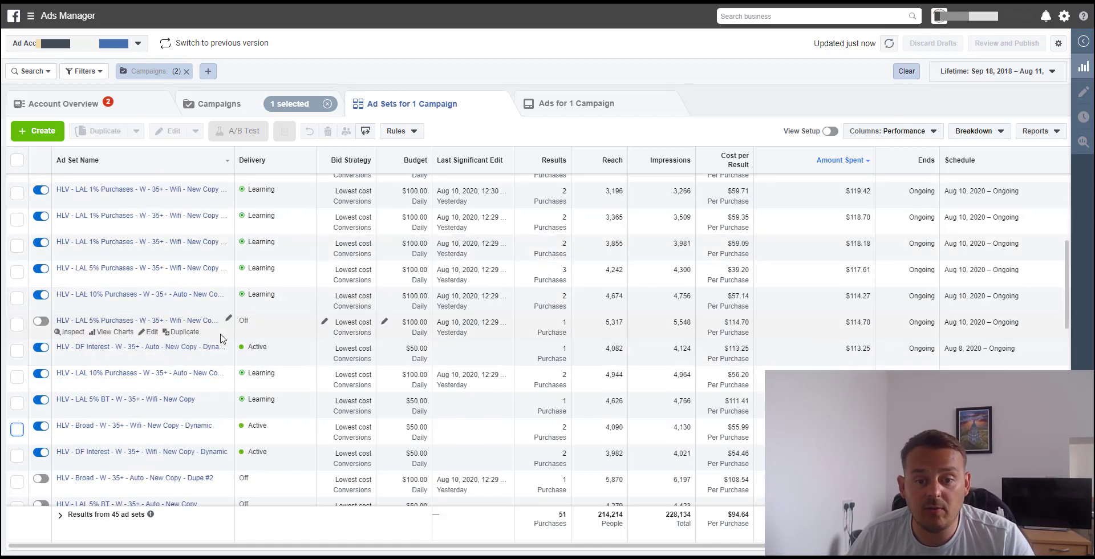
{"action": "left_click", "coordinate": [221, 339]}
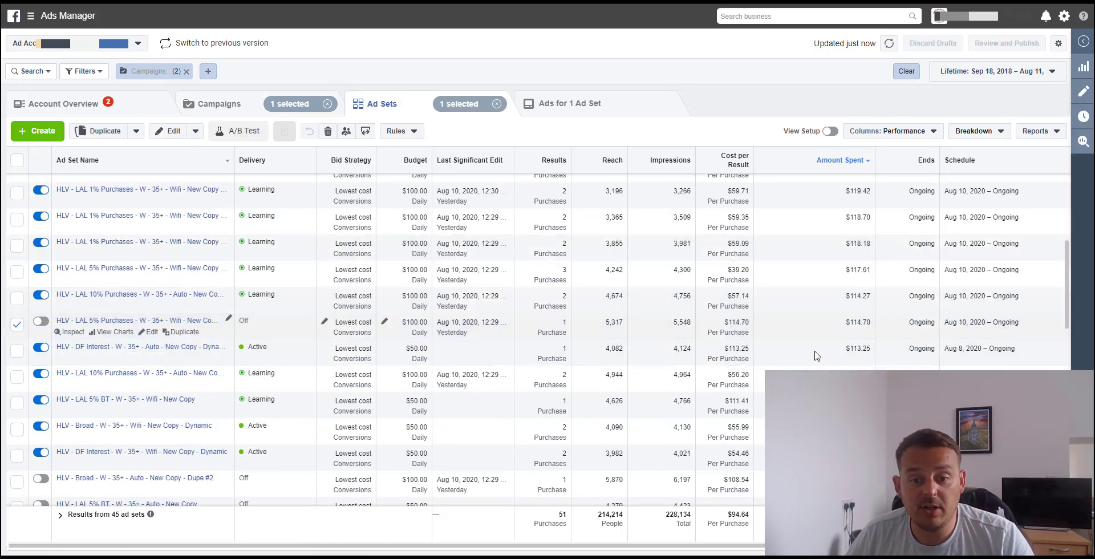
{"action": "scroll", "coordinate": [223, 433], "scroll_direction": "down", "scroll_amount": 1}
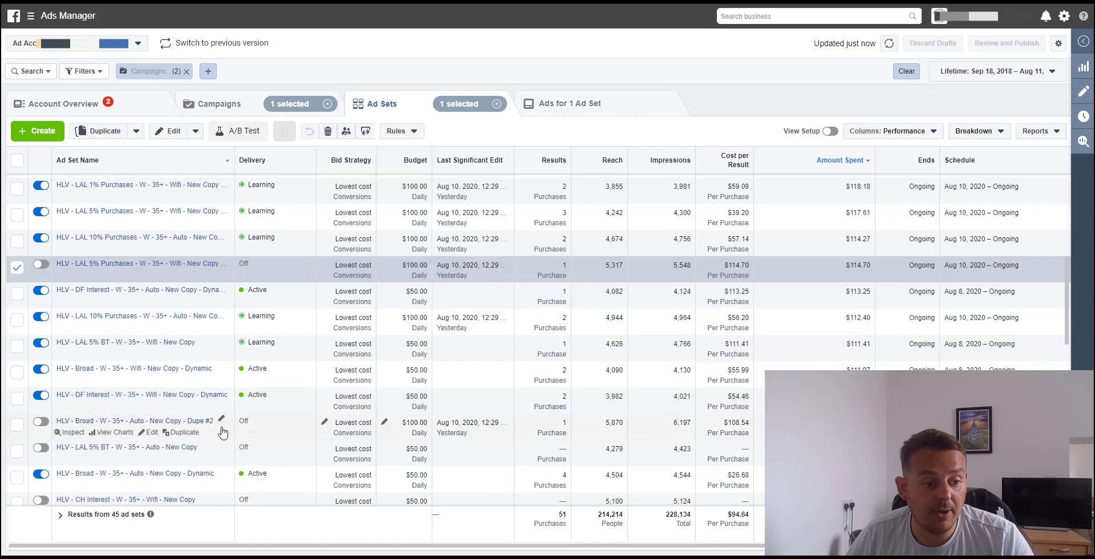
{"action": "left_click", "coordinate": [223, 432]}
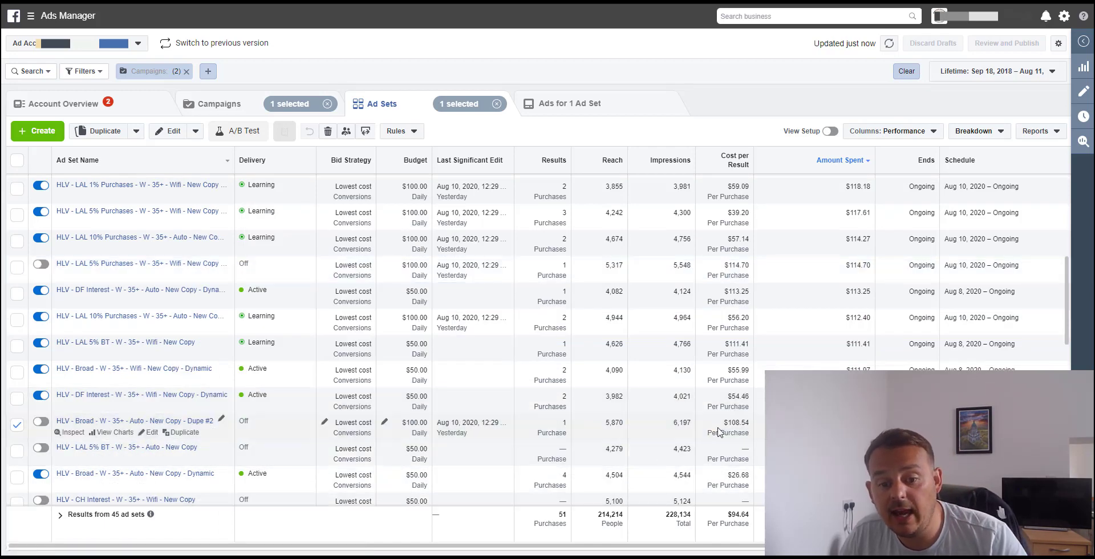
{"action": "left_click", "coordinate": [220, 460]}
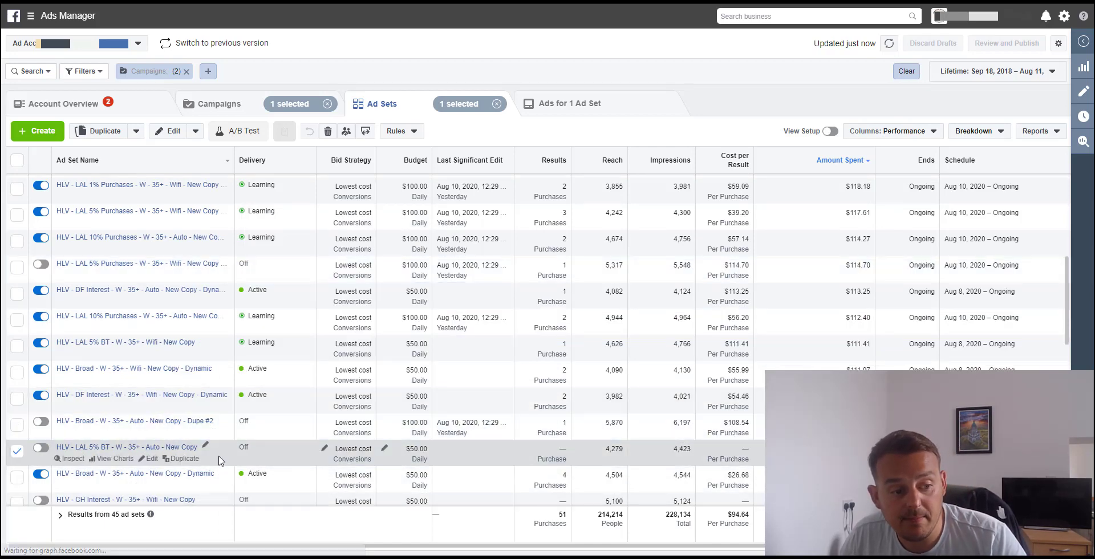
- Examine the lower-spend ad sets down to PS Interest Wifi, clear the selection and return to the start of the list
{"action": "scroll", "coordinate": [217, 434], "scroll_direction": "down", "scroll_amount": 5}
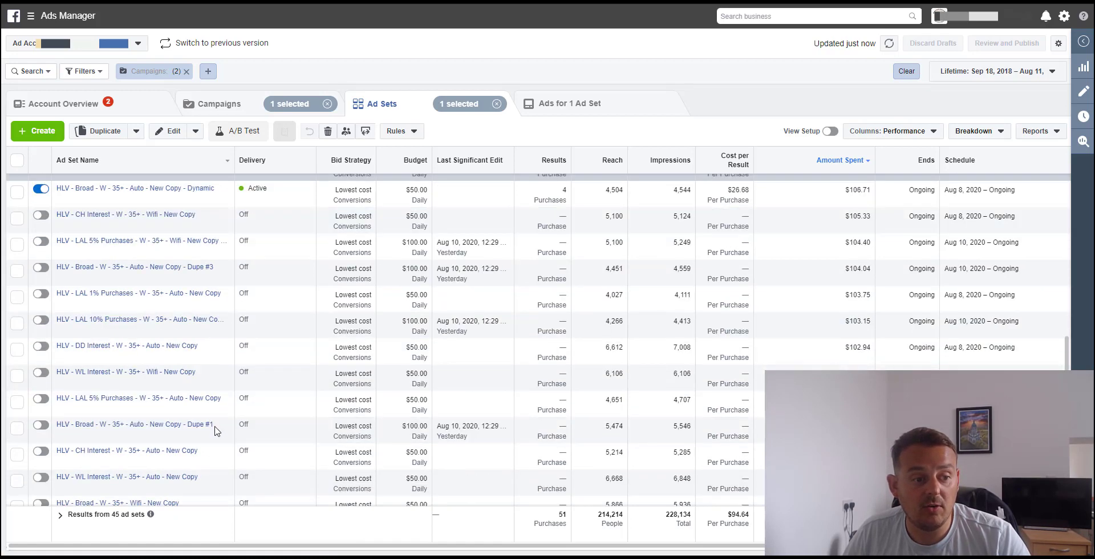
{"action": "scroll", "coordinate": [216, 432], "scroll_direction": "down", "scroll_amount": 4}
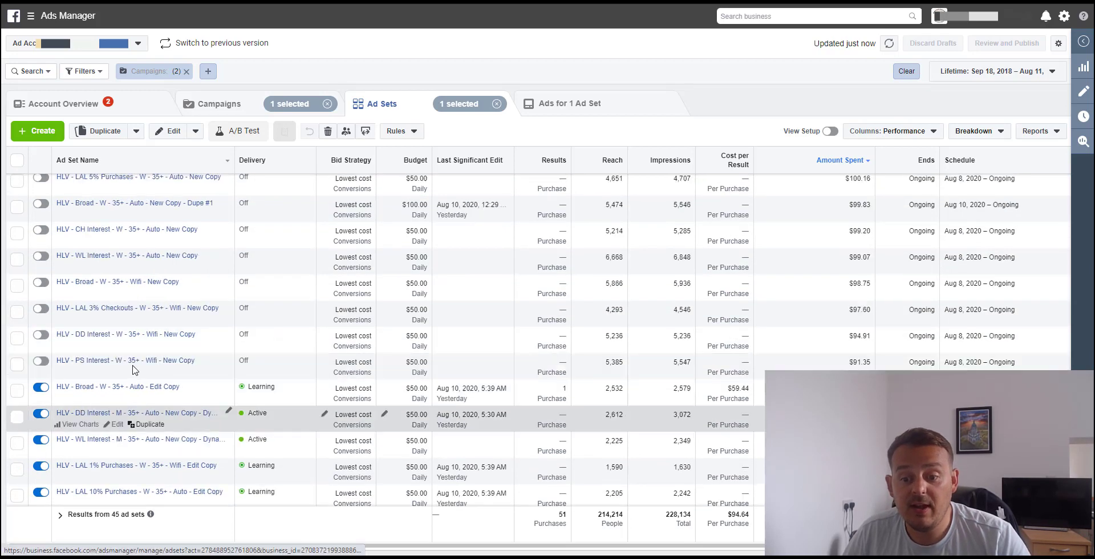
{"action": "scroll", "coordinate": [603, 444], "scroll_direction": "down", "scroll_amount": 1}
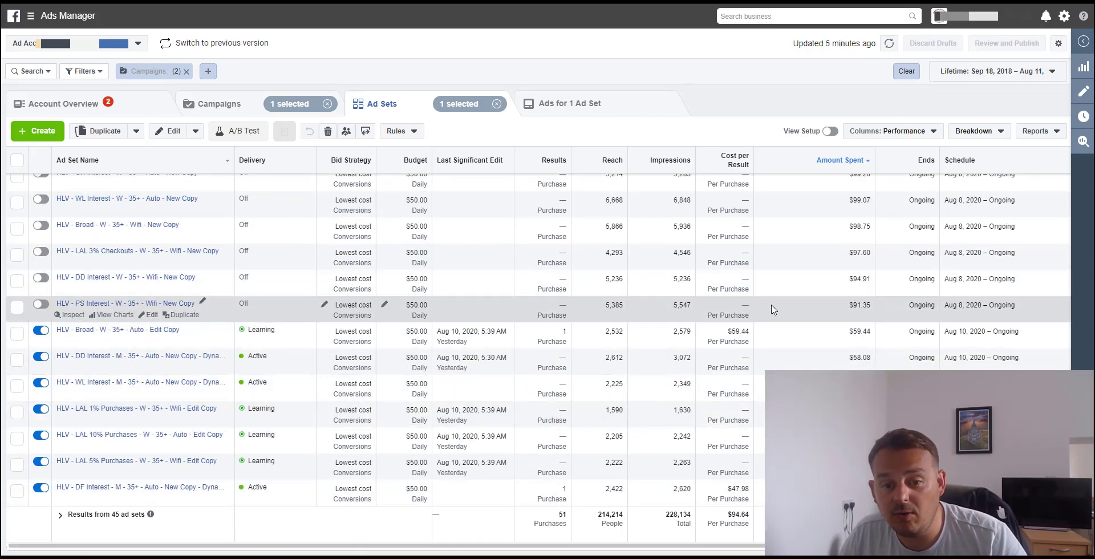
{"action": "left_click", "coordinate": [524, 311]}
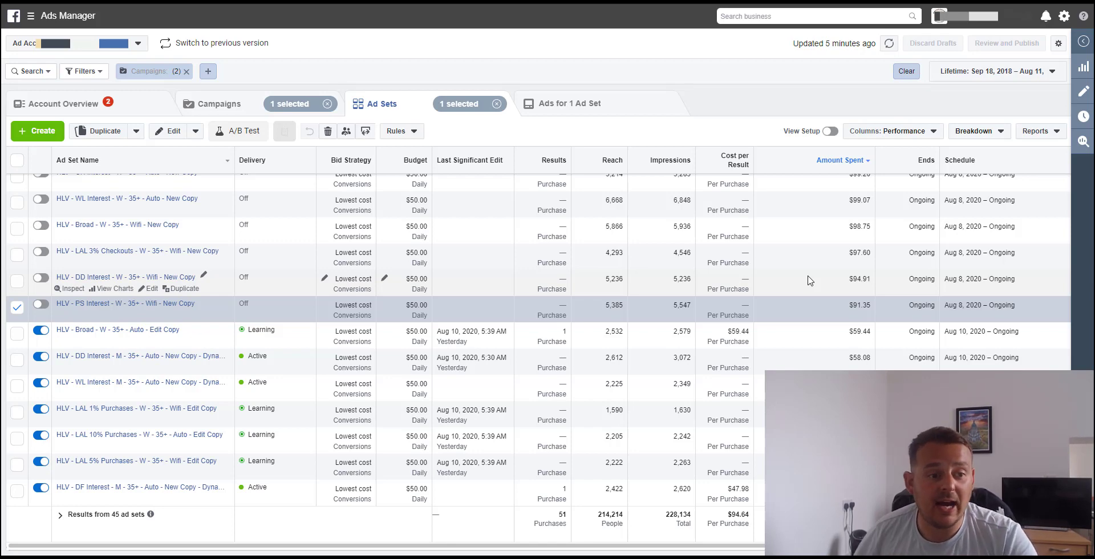
{"action": "left_click", "coordinate": [15, 307]}
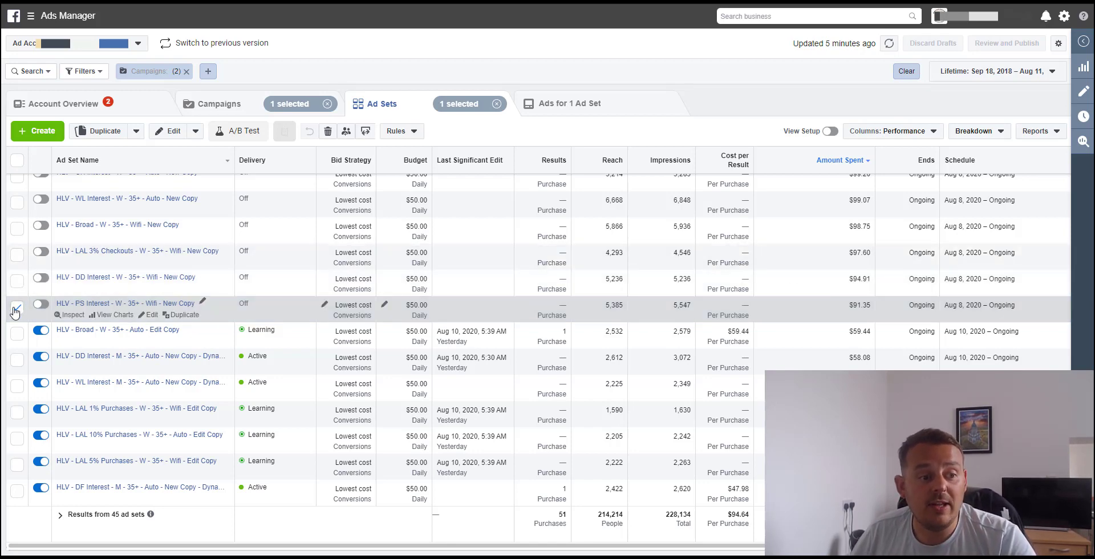
{"action": "scroll", "coordinate": [392, 301], "scroll_direction": "up", "scroll_amount": 10}
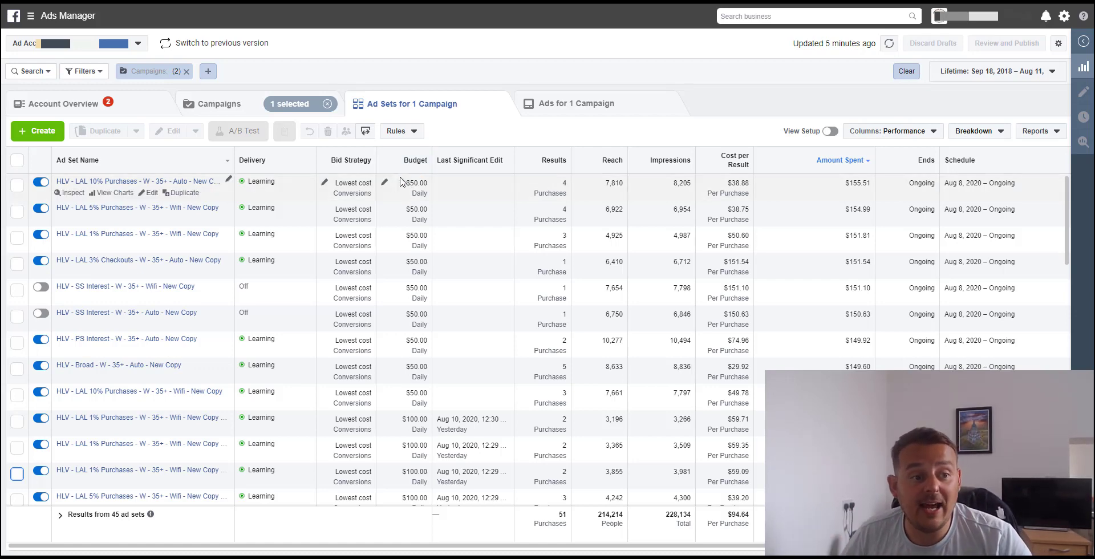
- Widen the ad set name column and select the LAL 1% Purchases Wifi ad set together with its Dupe #1, #2 and #3
{"action": "left_click_drag", "start_coordinate": [233, 161], "coordinate": [338, 162]}
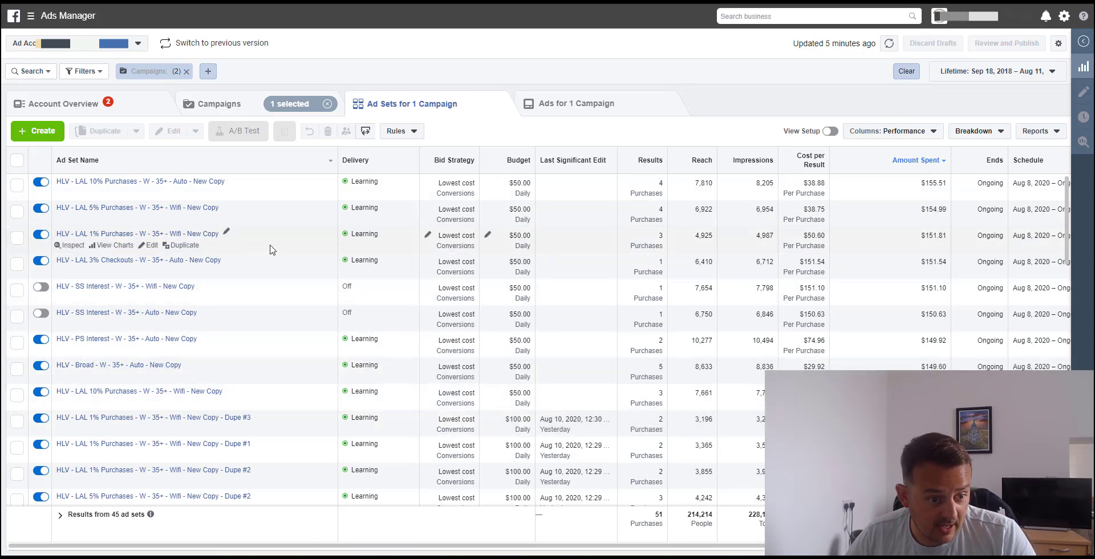
{"action": "left_click", "coordinate": [296, 237]}
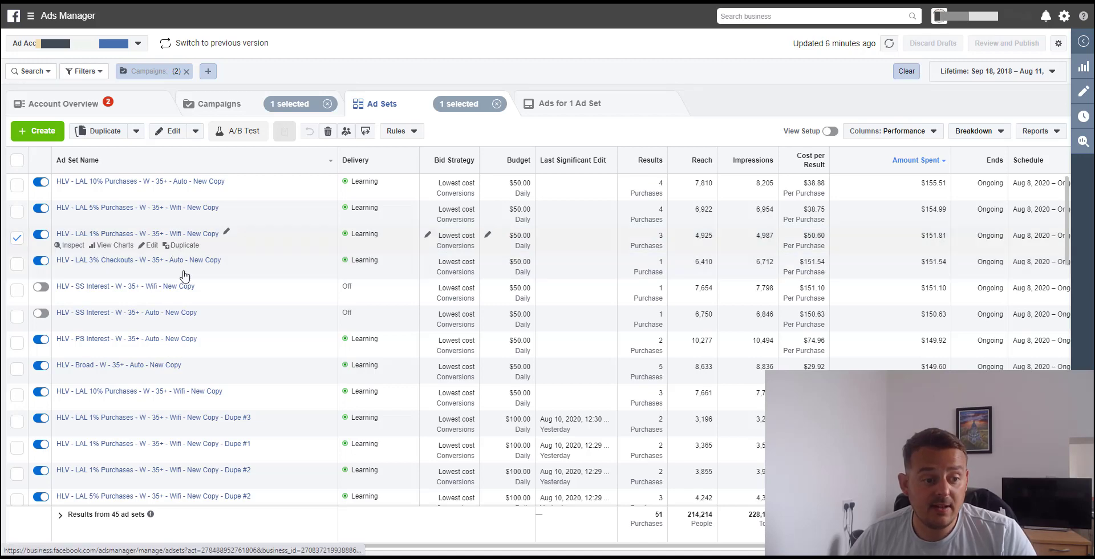
{"action": "left_click", "coordinate": [17, 421]}
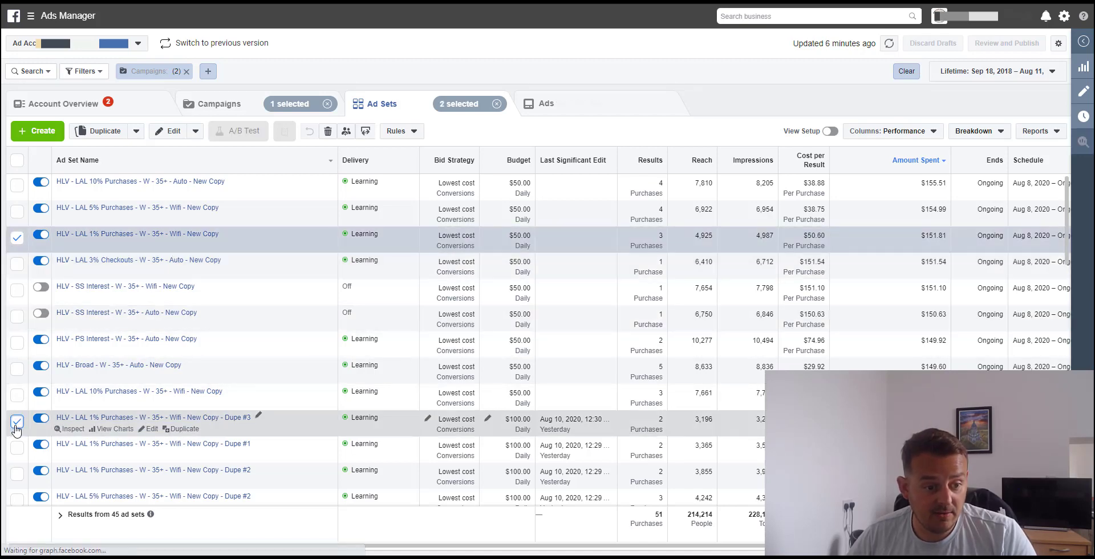
{"action": "left_click", "coordinate": [18, 448]}
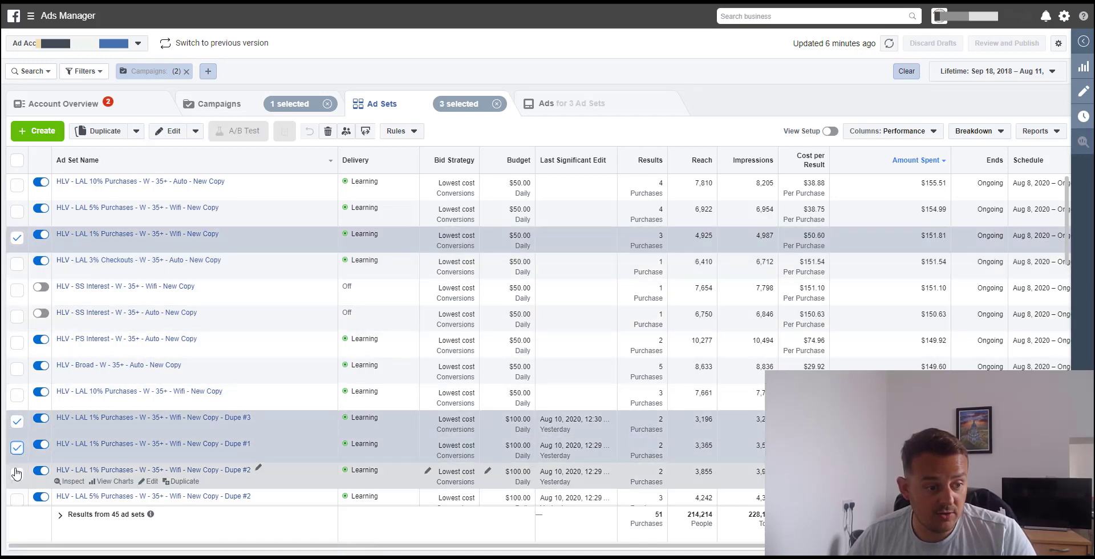
{"action": "left_click", "coordinate": [18, 474]}
{"action": "mouse_move", "coordinate": [372, 419]}
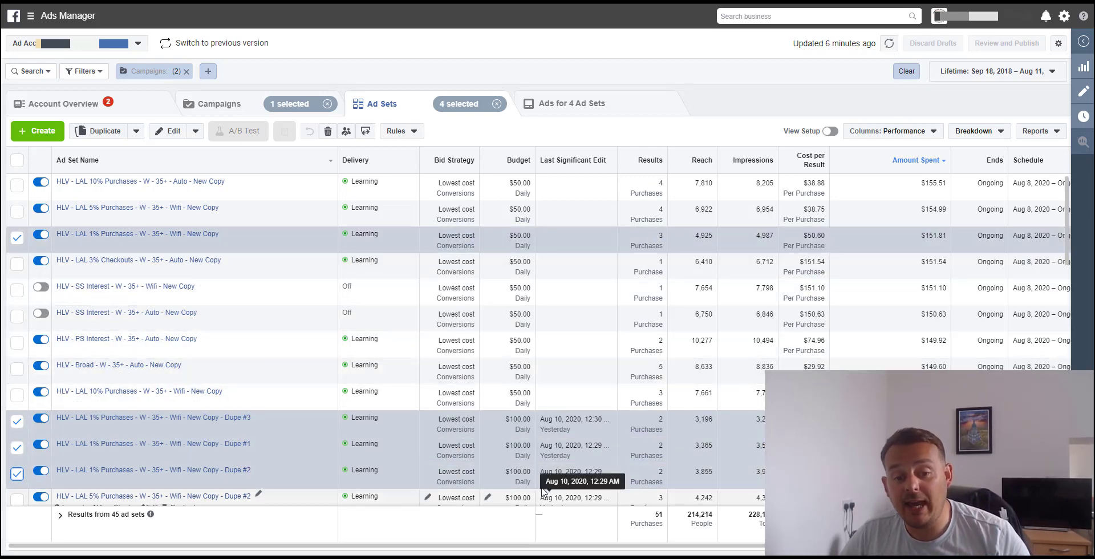
{"action": "mouse_move", "coordinate": [336, 276]}
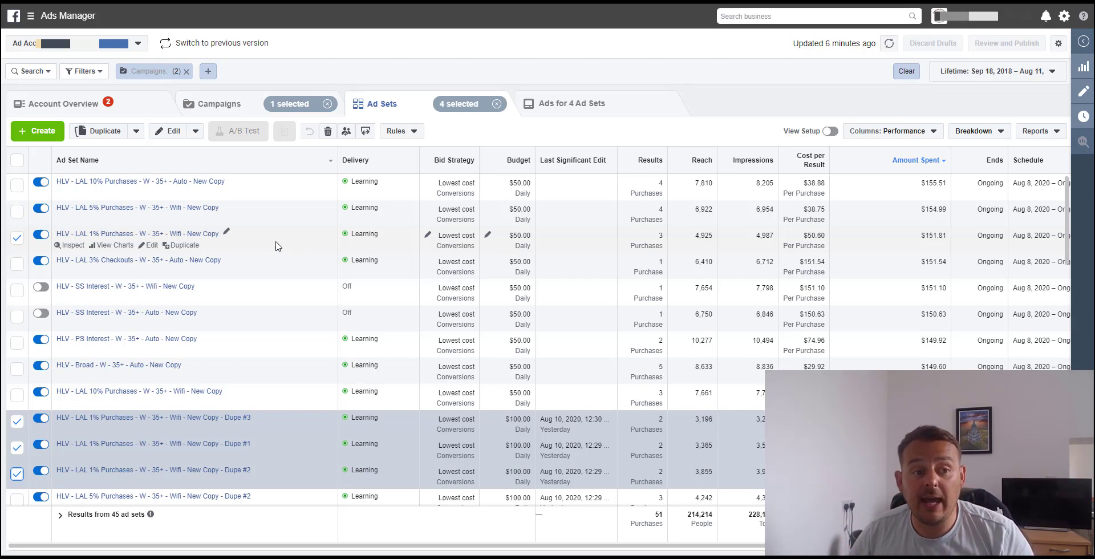
- Single out the LAL 1% Purchases Wifi ad set, view the Broad Auto ad set's learning phase progress, and clear the selection
{"action": "left_click", "coordinate": [237, 246]}
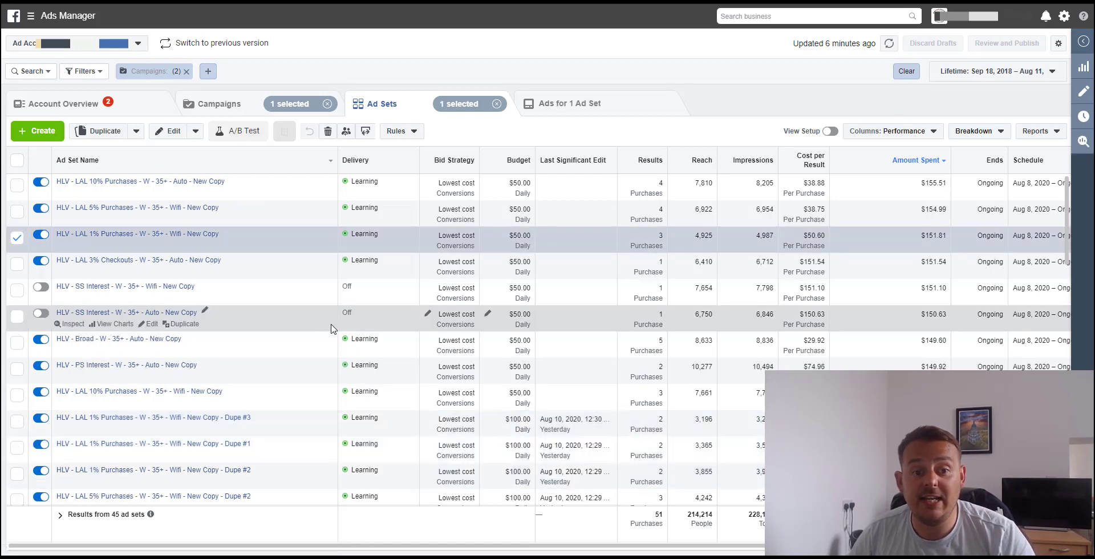
{"action": "mouse_move", "coordinate": [364, 339]}
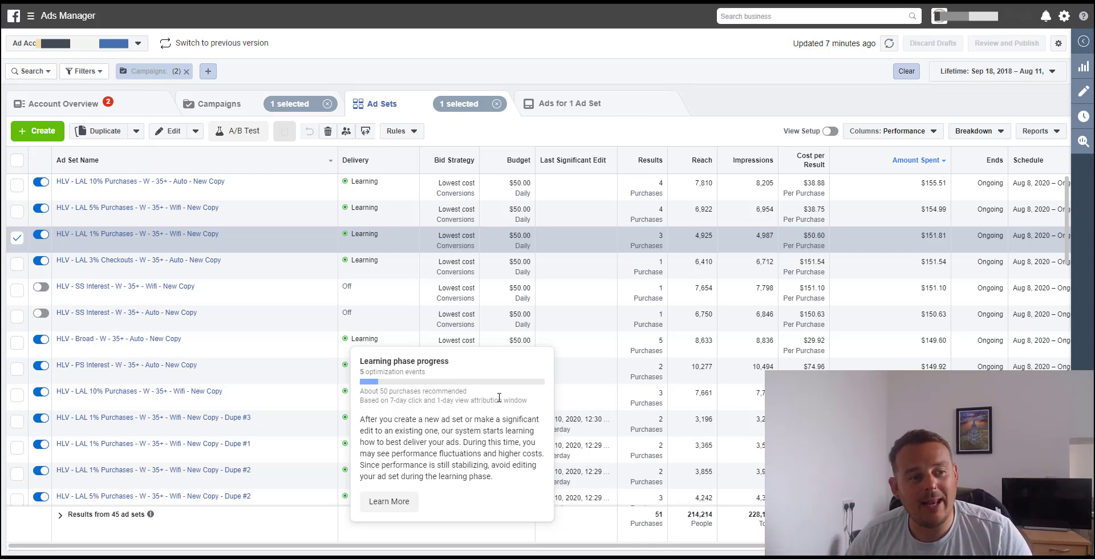
{"action": "left_click", "coordinate": [17, 237]}
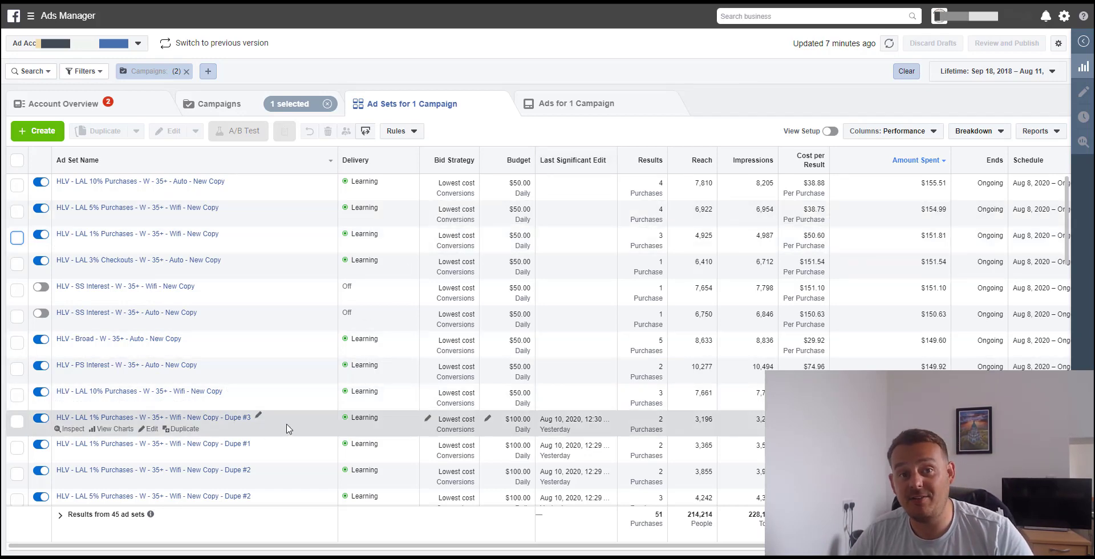
- Examine Dupe #3, #1 and #2 of the LAL 1% Purchases Wifi ad set together, and clear the selection
{"action": "left_click", "coordinate": [17, 421]}
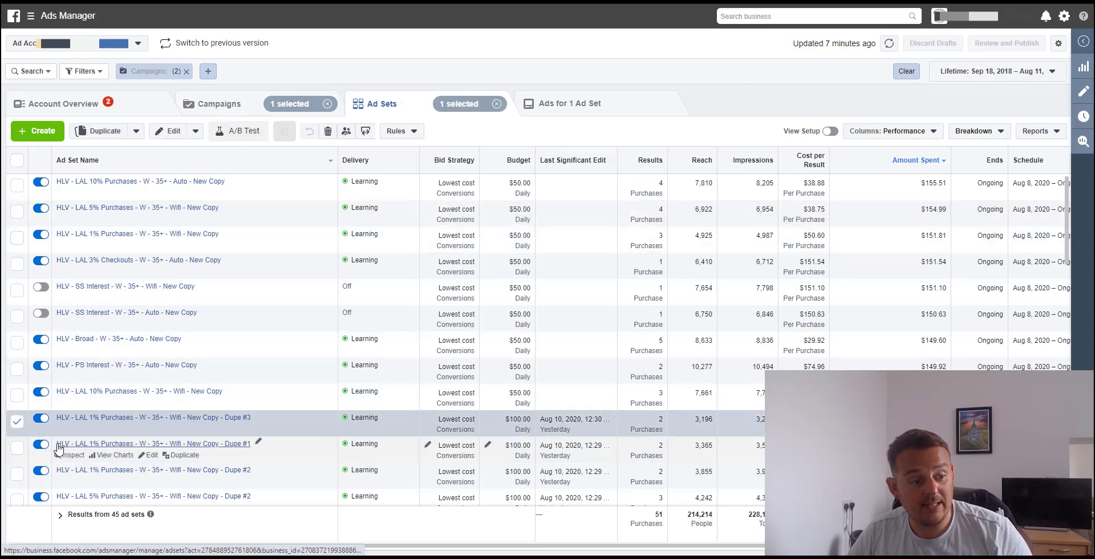
{"action": "left_click", "coordinate": [17, 451]}
{"action": "left_click", "coordinate": [17, 474]}
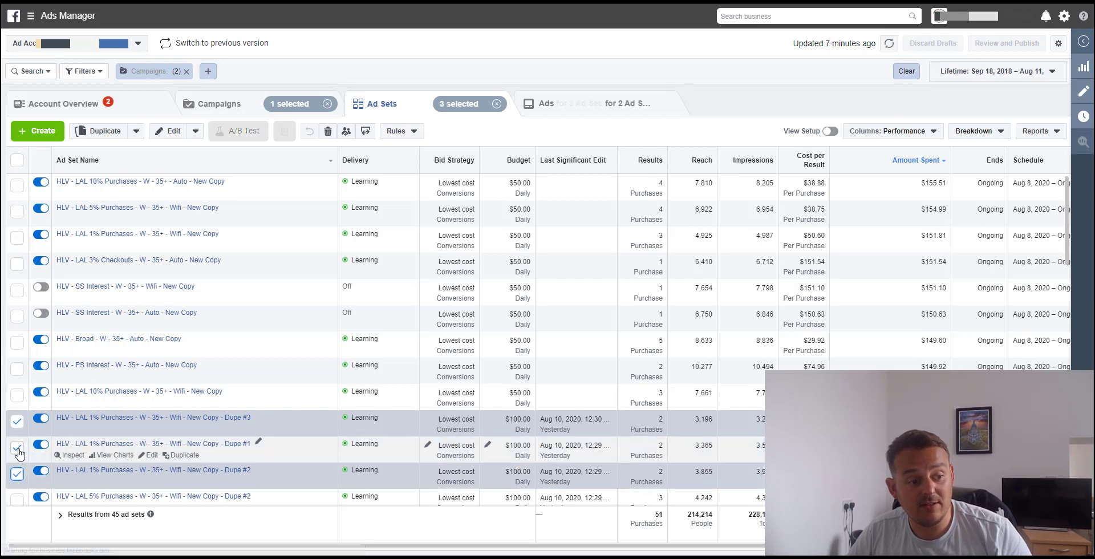
{"action": "left_click", "coordinate": [17, 449]}
{"action": "left_click", "coordinate": [17, 474]}
{"action": "left_click", "coordinate": [16, 421]}
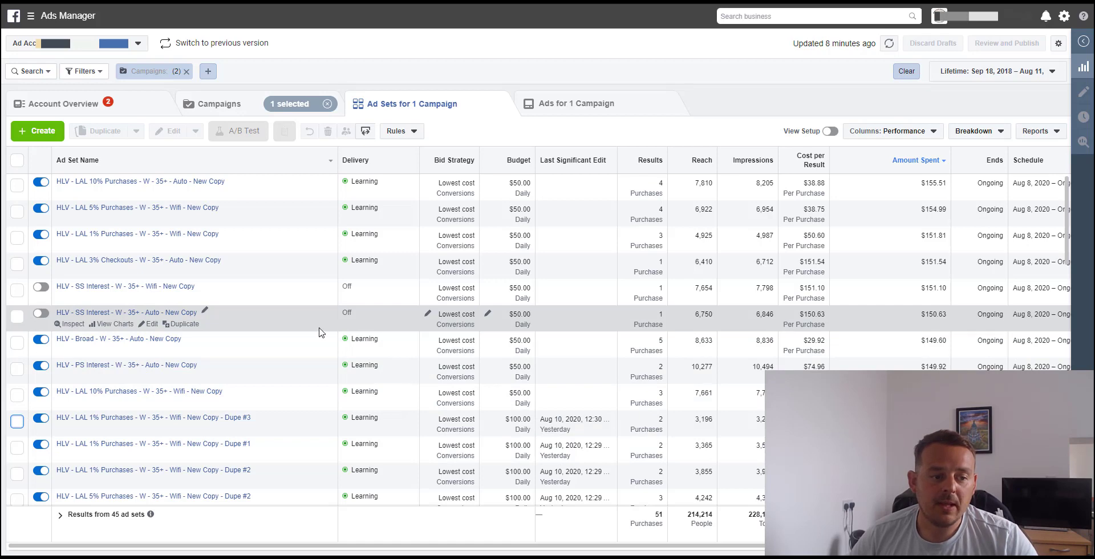
- Review the duplicates LAL 10% Purchases Auto Dupe #3, Broad Auto Dupe #2 and LAL 5% Purchases Wifi Dupe #1 one by one
{"action": "scroll", "coordinate": [320, 332], "scroll_direction": "down", "scroll_amount": 3}
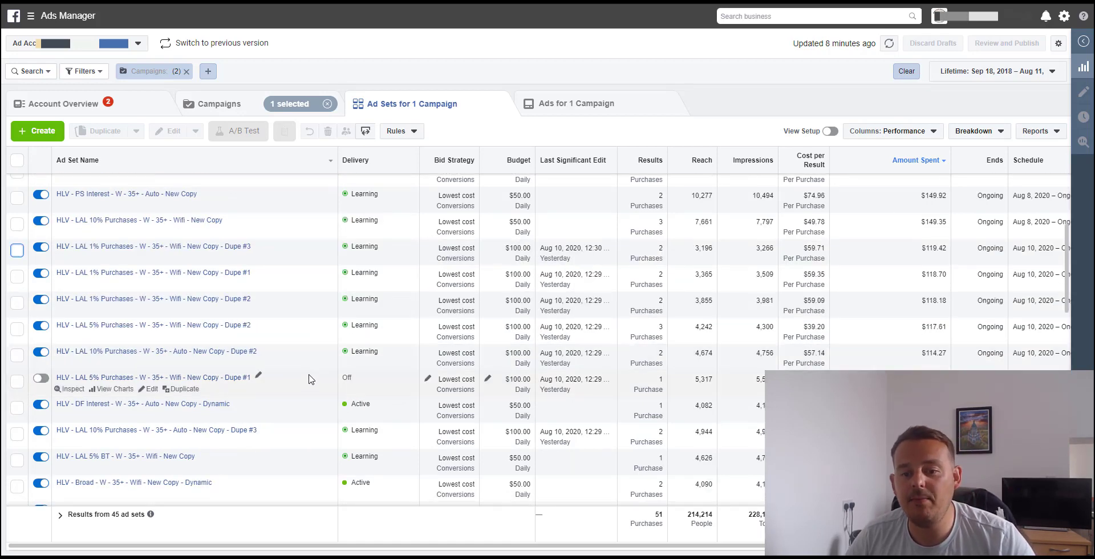
{"action": "left_click", "coordinate": [298, 437]}
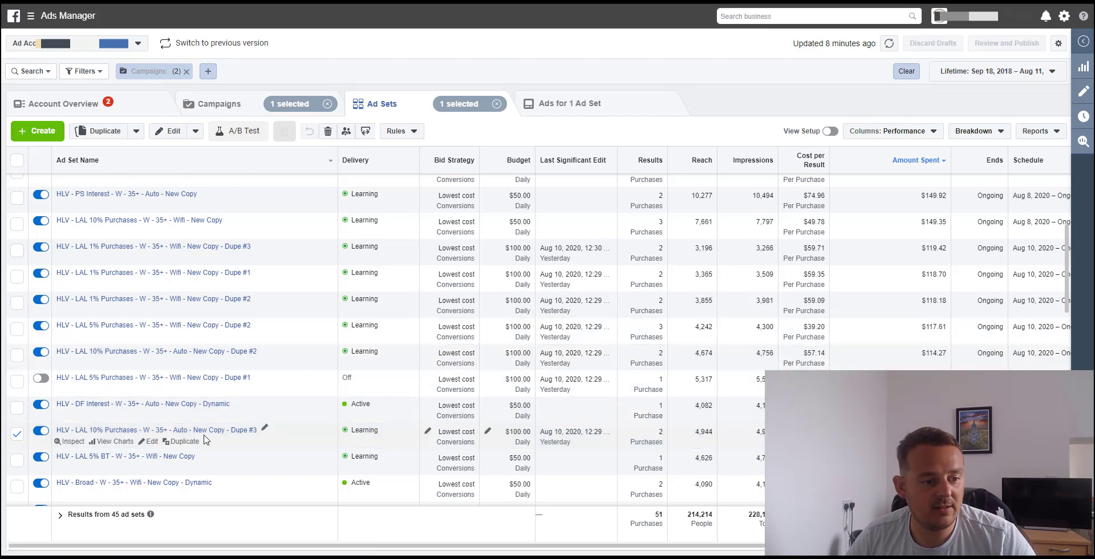
{"action": "scroll", "coordinate": [255, 437], "scroll_direction": "down", "scroll_amount": 1}
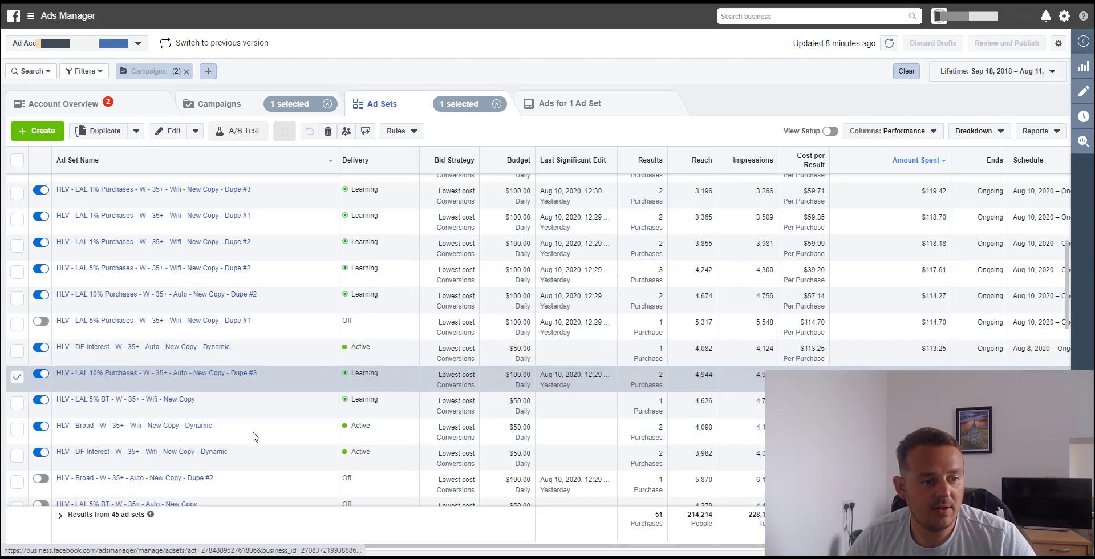
{"action": "scroll", "coordinate": [255, 437], "scroll_direction": "down", "scroll_amount": 1}
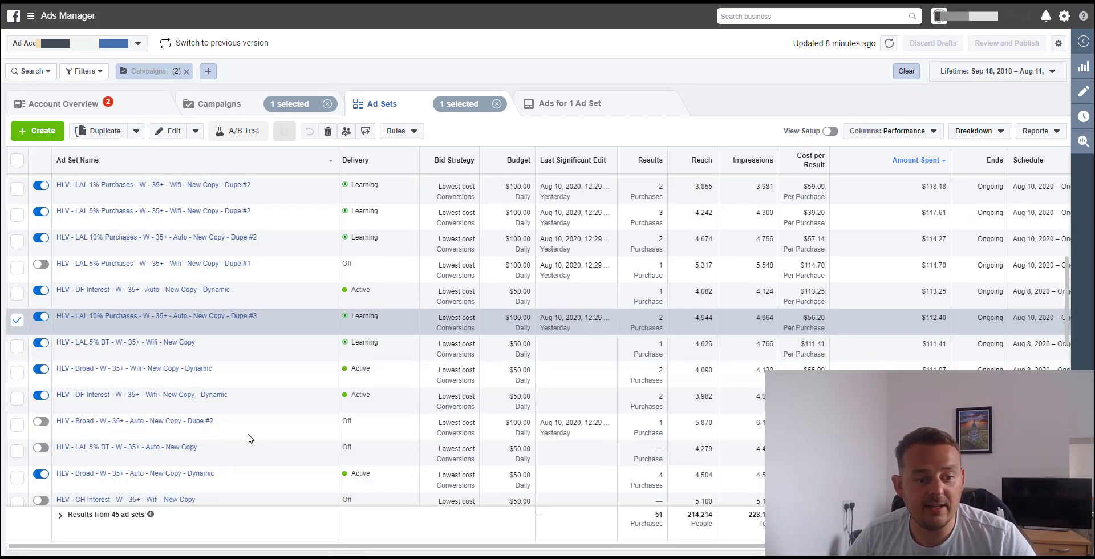
{"action": "left_click", "coordinate": [267, 431]}
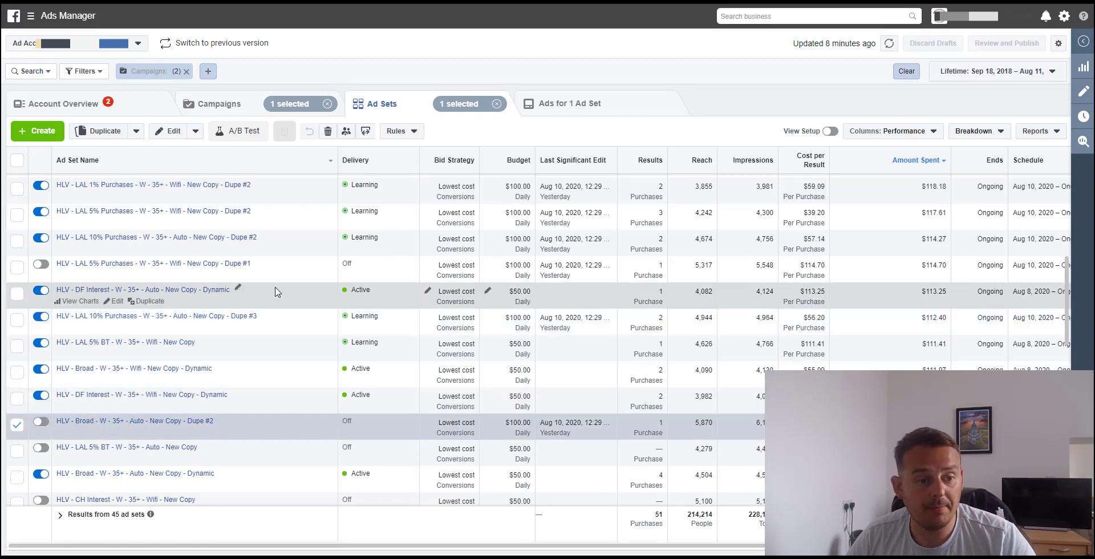
{"action": "left_click", "coordinate": [294, 270]}
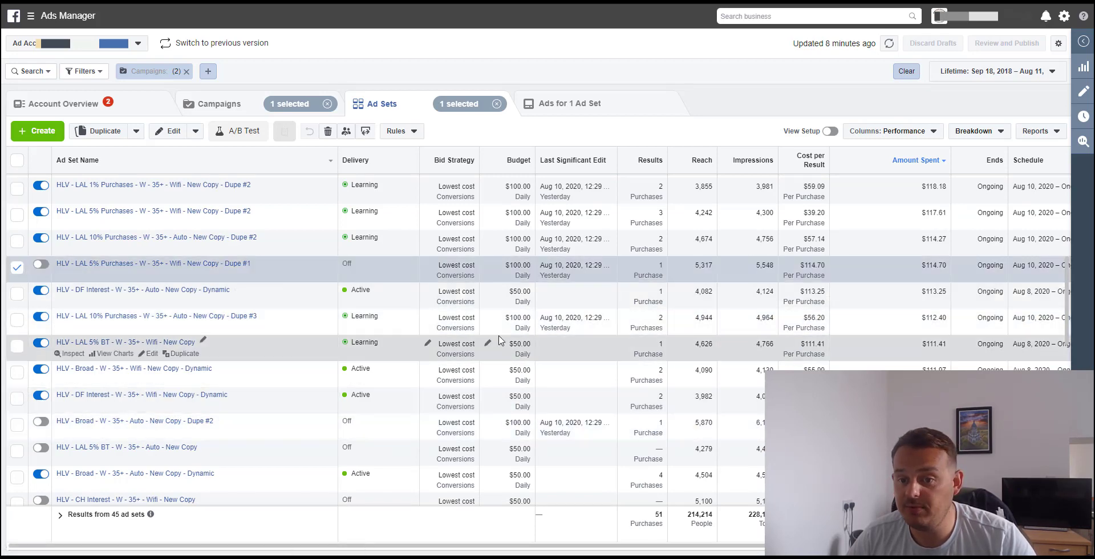
- Clear the selection of LAL 5% Purchases Wifi Dupe #1 and compare the remaining duplicates with the original ad sets
{"action": "scroll", "coordinate": [408, 322], "scroll_direction": "up", "scroll_amount": 1}
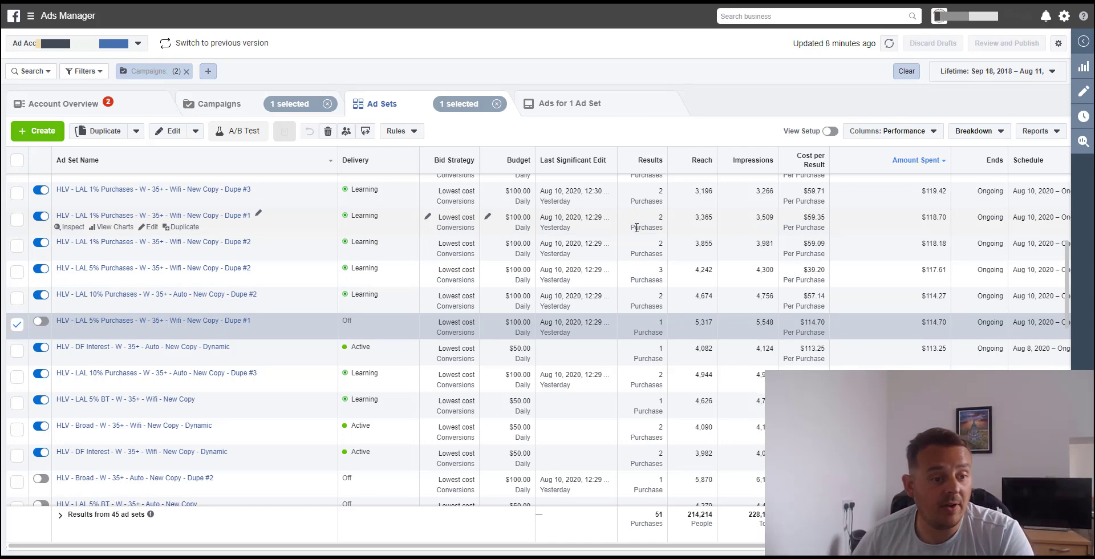
{"action": "left_click", "coordinate": [18, 324]}
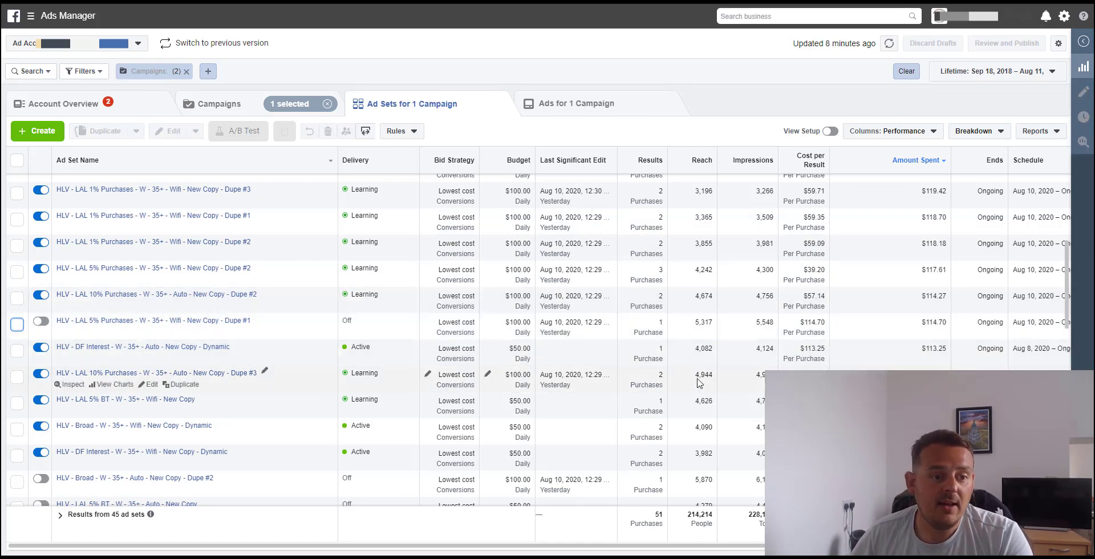
{"action": "scroll", "coordinate": [340, 398], "scroll_direction": "down", "scroll_amount": 2}
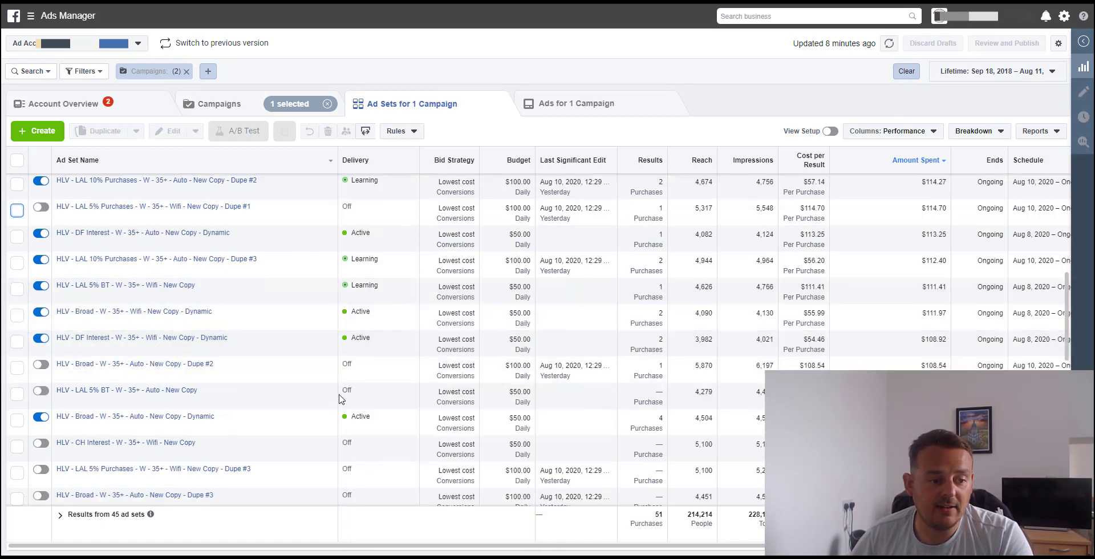
{"action": "scroll", "coordinate": [308, 413], "scroll_direction": "up", "scroll_amount": 6}
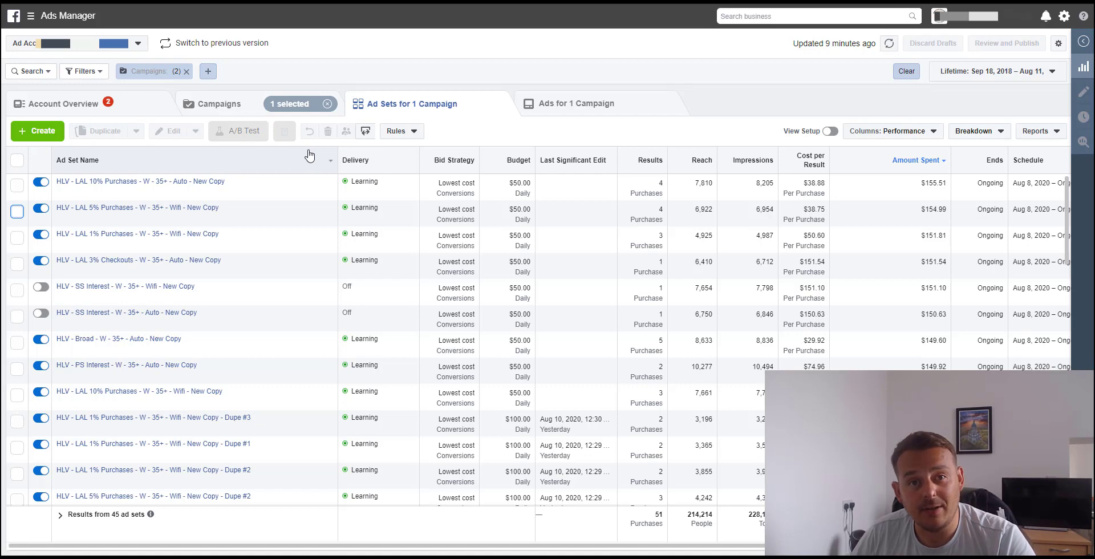
- Return to the campaigns level and break down the campaign results by placement
{"action": "left_click", "coordinate": [220, 104]}
{"action": "left_click", "coordinate": [972, 132]}
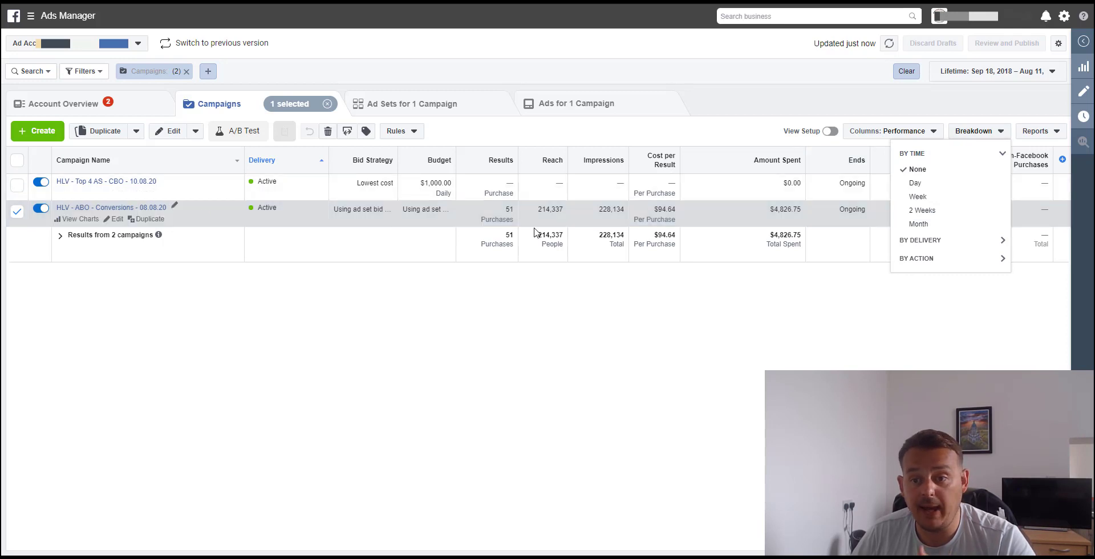
{"action": "left_click", "coordinate": [935, 240]}
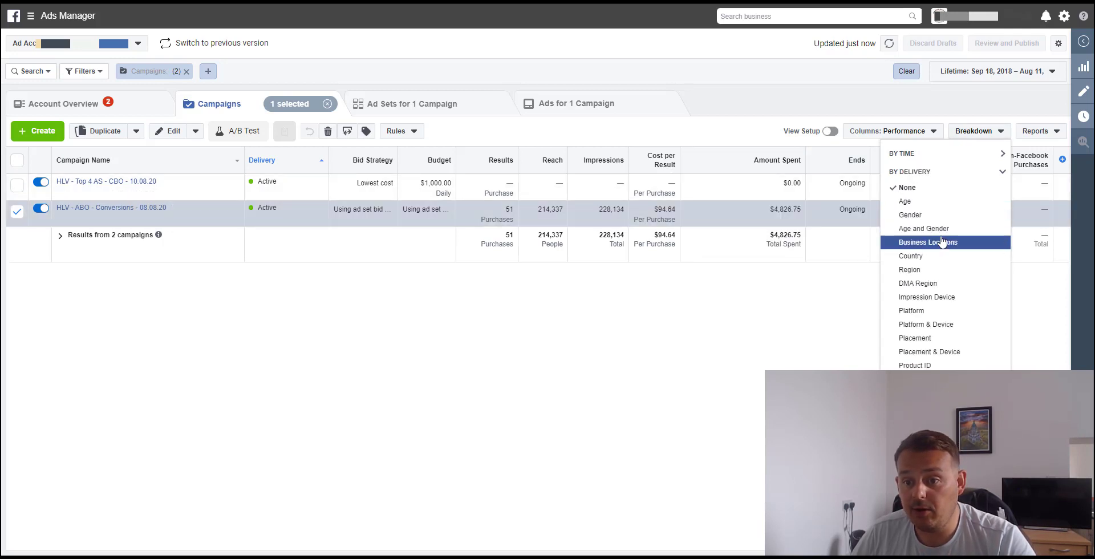
{"action": "left_click", "coordinate": [931, 339]}
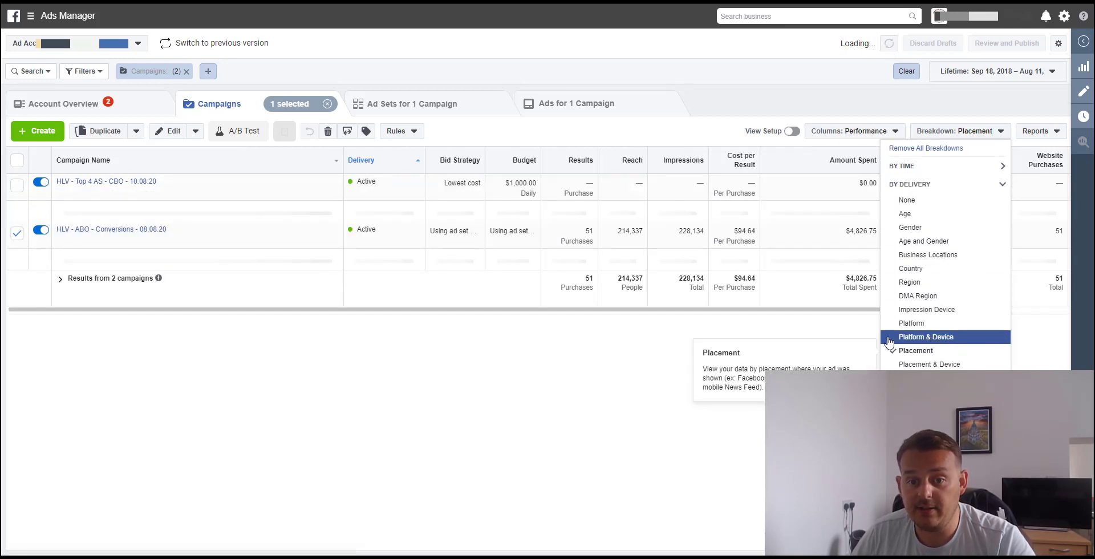
{"action": "left_click", "coordinate": [751, 106]}
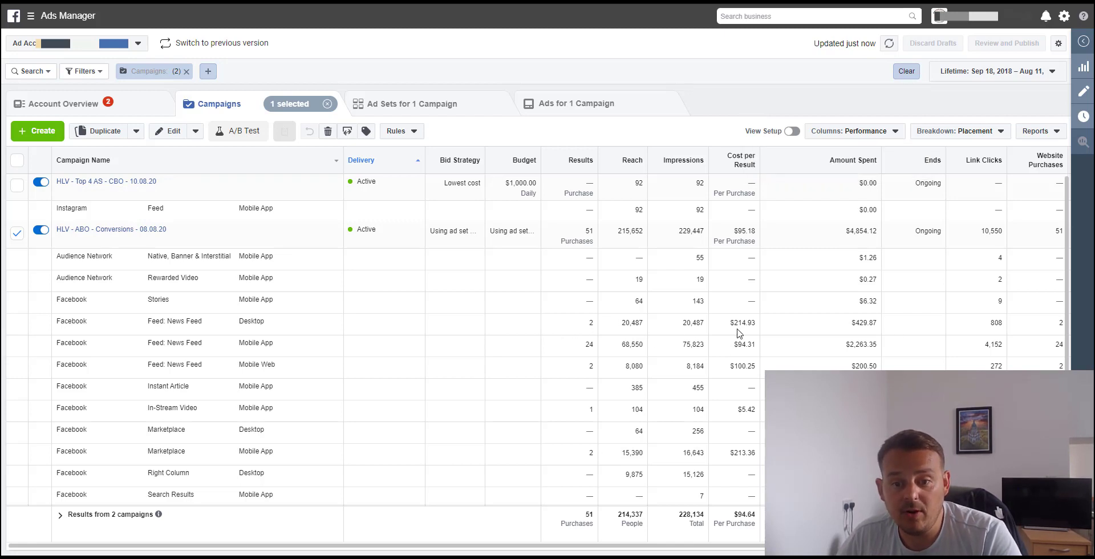
- Examine the ABO campaign's cost per purchase for the Facebook News Feed and In-Stream Video placements
{"action": "left_click_drag", "start_coordinate": [734, 325], "coordinate": [753, 324]}
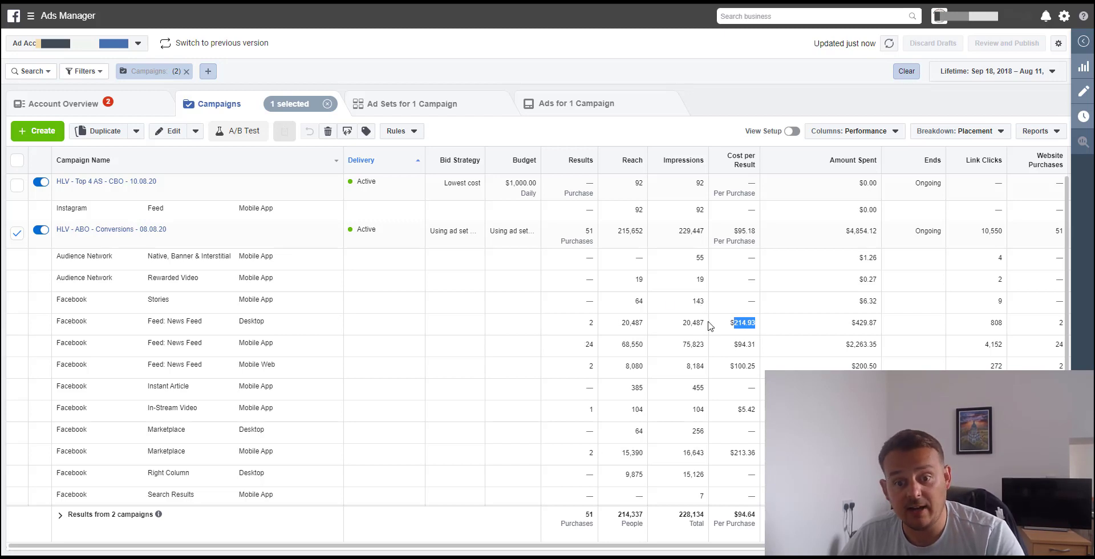
{"action": "scroll", "coordinate": [736, 283], "scroll_direction": "down", "scroll_amount": 1}
{"action": "left_click_drag", "start_coordinate": [735, 287], "coordinate": [755, 293]}
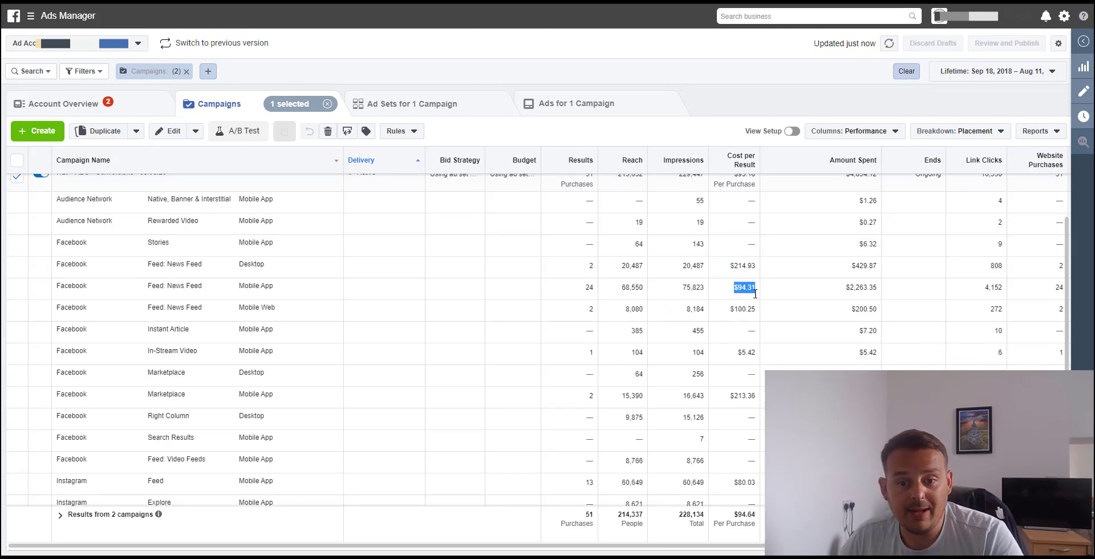
{"action": "left_click_drag", "start_coordinate": [732, 309], "coordinate": [756, 295]}
{"action": "scroll", "coordinate": [756, 330], "scroll_direction": "down", "scroll_amount": 1}
{"action": "left_click", "coordinate": [739, 295]}
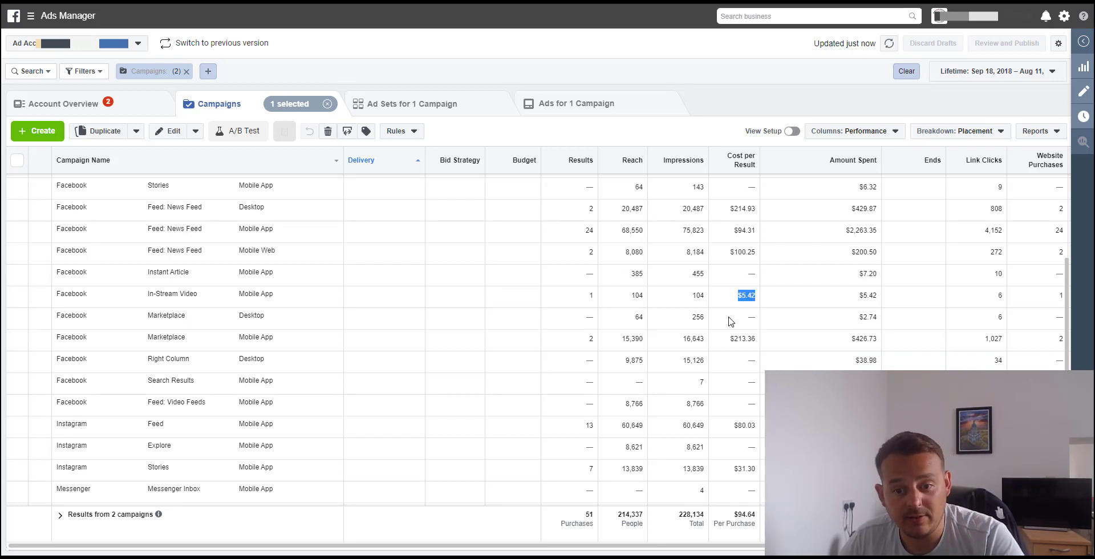
- Examine the cost per purchase of the mobile Facebook Marketplace, Instagram Feed and Instagram Stories placements
{"action": "left_click", "coordinate": [734, 344]}
{"action": "left_click_drag", "start_coordinate": [734, 343], "coordinate": [759, 344]}
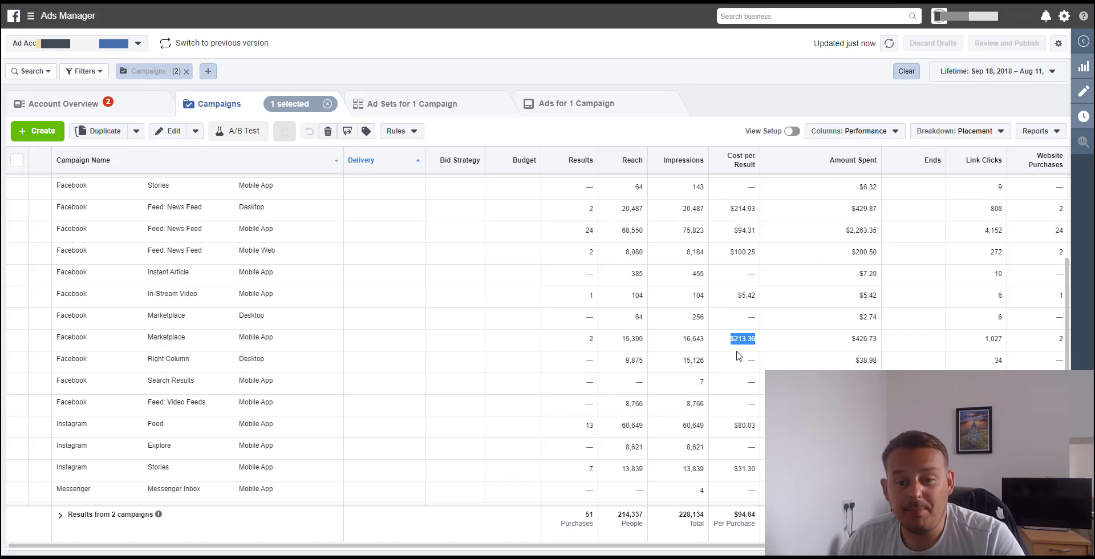
{"action": "scroll", "coordinate": [733, 342], "scroll_direction": "down", "scroll_amount": 1}
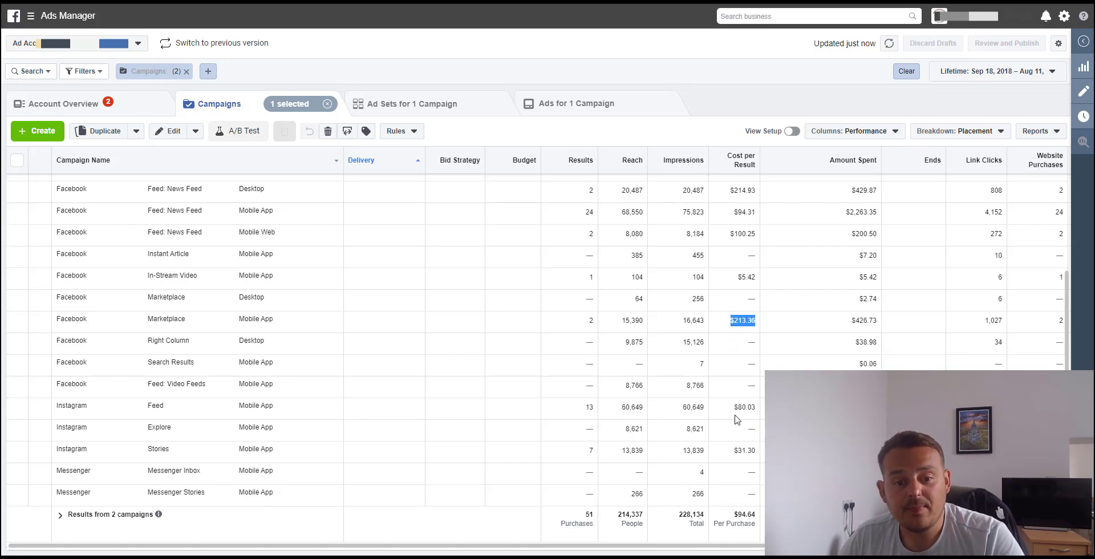
{"action": "left_click_drag", "start_coordinate": [735, 406], "coordinate": [763, 410]}
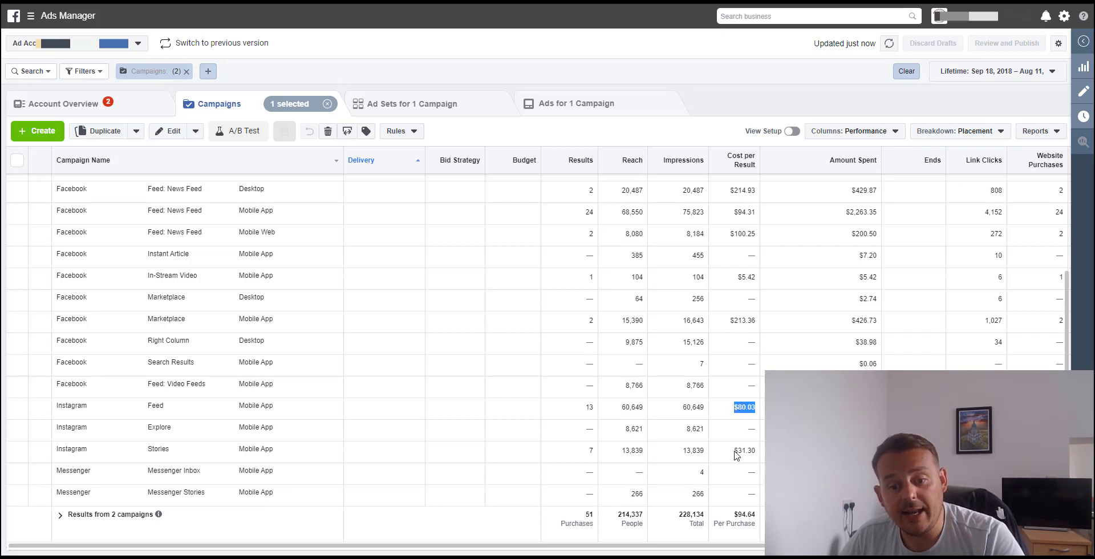
{"action": "left_click_drag", "start_coordinate": [735, 450], "coordinate": [760, 452]}
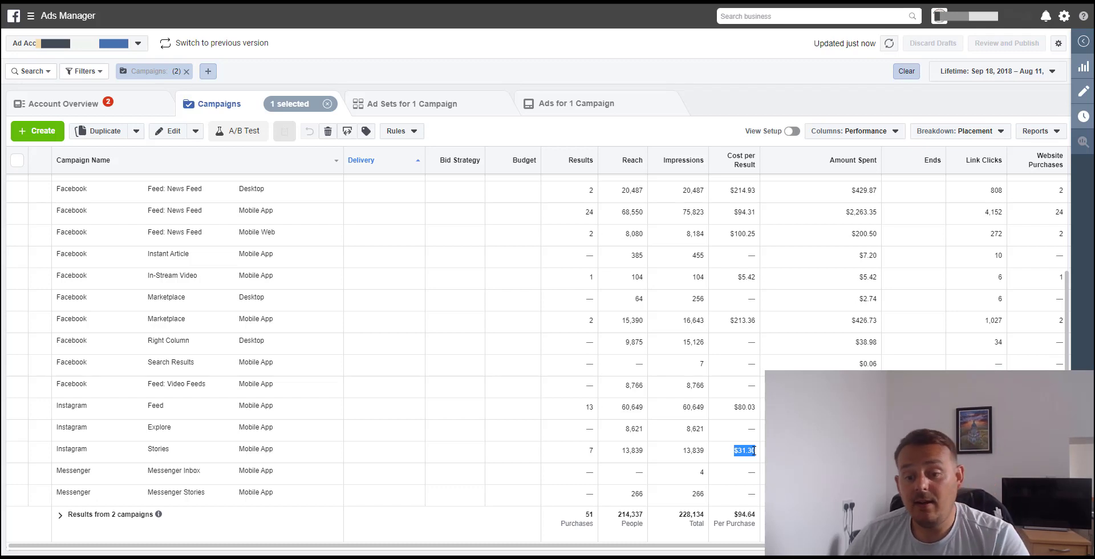
- Switch the campaign table to the CB STATS column preset
{"action": "left_click_drag", "start_coordinate": [758, 550], "coordinate": [832, 550]}
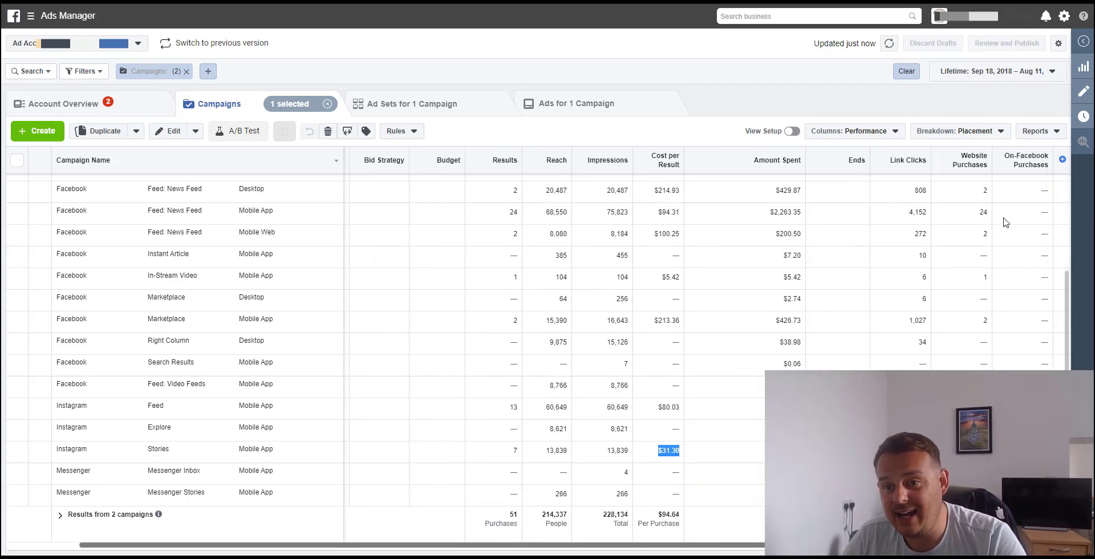
{"action": "left_click", "coordinate": [875, 131]}
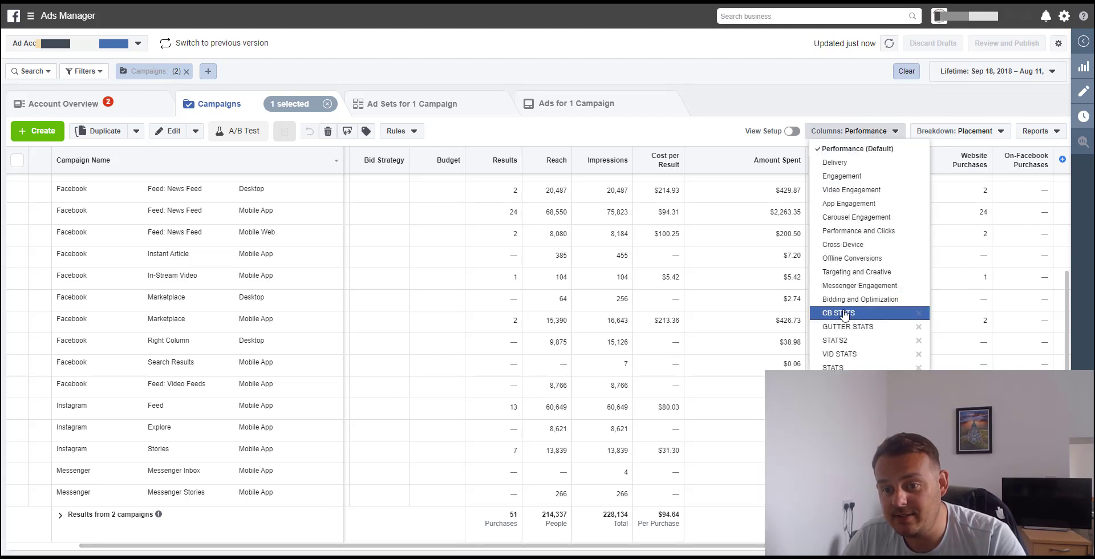
{"action": "left_click", "coordinate": [845, 316]}
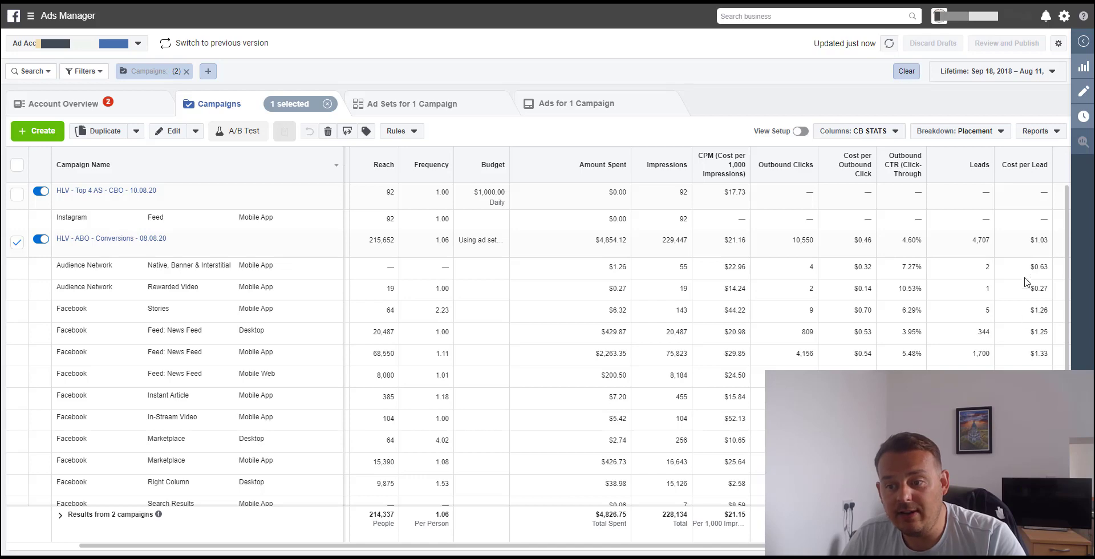
- Examine the purchase ROAS of the ABO campaign's placements, comparing Facebook Marketplace with the desktop and mobile News Feed
{"action": "scroll", "coordinate": [559, 342], "scroll_direction": "right", "scroll_amount": 10}
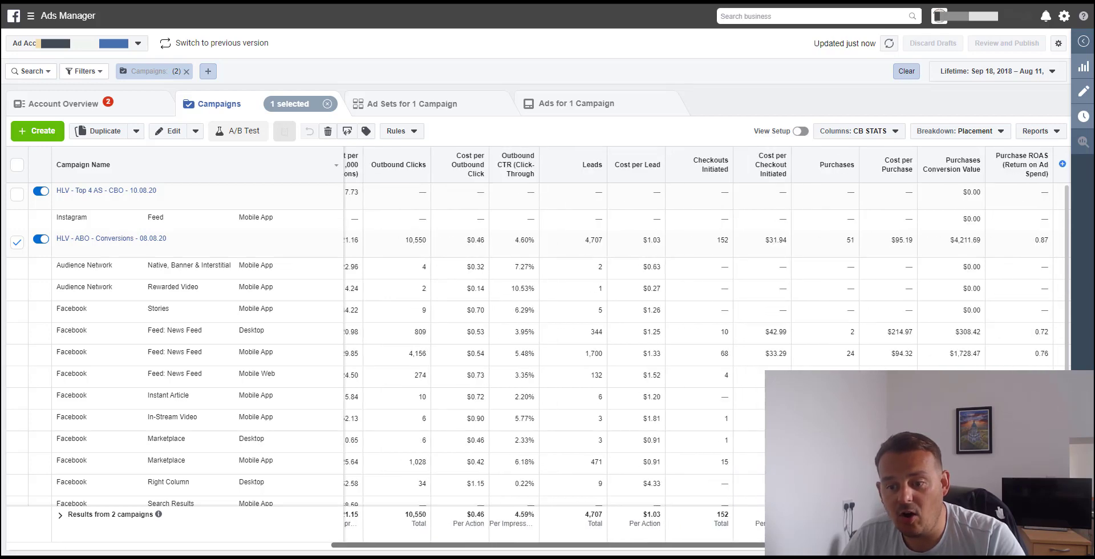
{"action": "scroll", "coordinate": [536, 342], "scroll_direction": "down", "scroll_amount": 1}
{"action": "scroll", "coordinate": [536, 343], "scroll_direction": "down", "scroll_amount": 1}
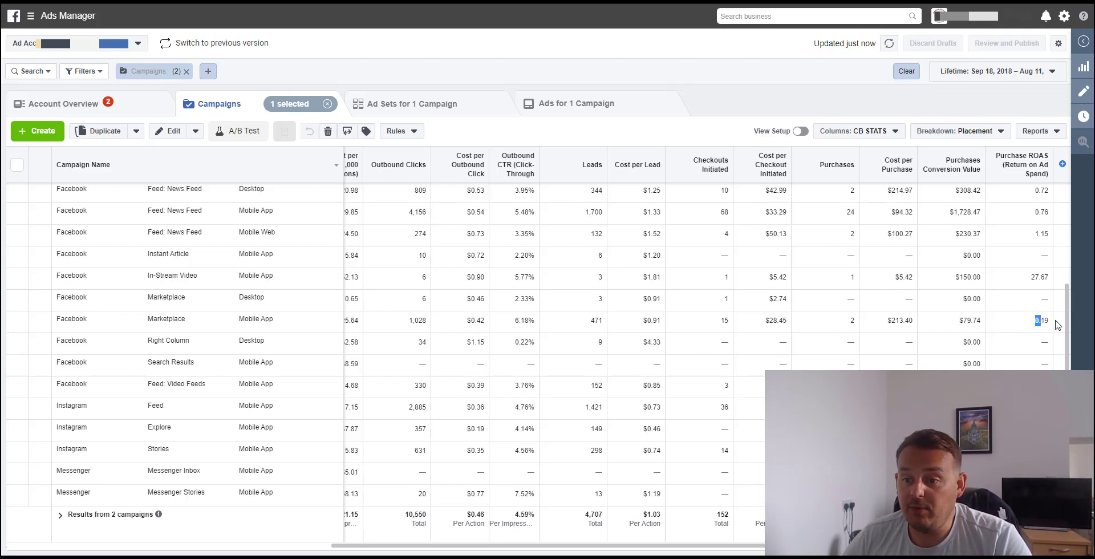
{"action": "scroll", "coordinate": [1043, 320], "scroll_direction": "up", "scroll_amount": 1}
{"action": "double_click", "coordinate": [1041, 268]}
{"action": "left_click_drag", "start_coordinate": [1035, 247], "coordinate": [1044, 247]}
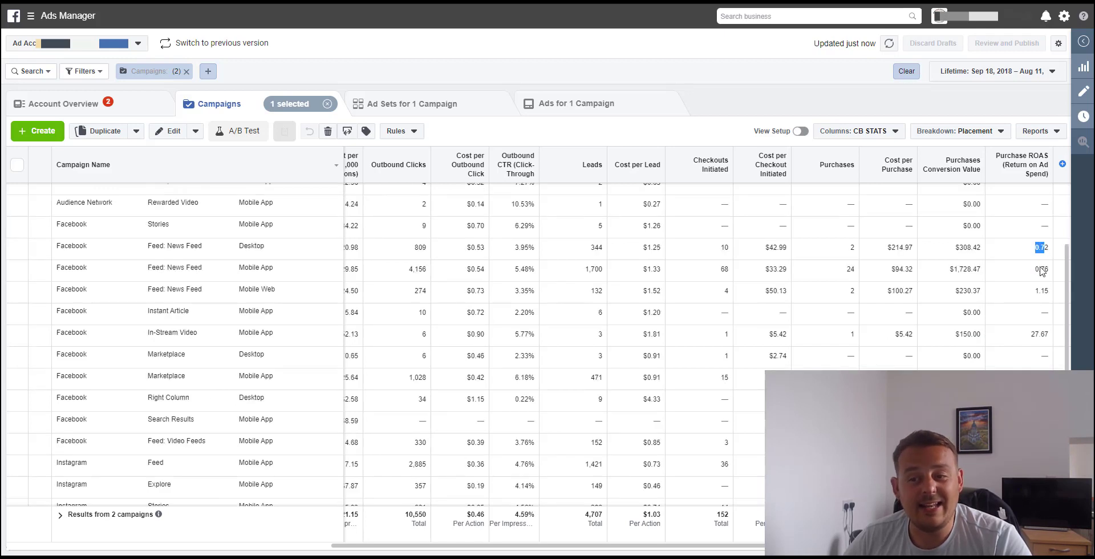
{"action": "scroll", "coordinate": [1037, 279], "scroll_direction": "up", "scroll_amount": 2}
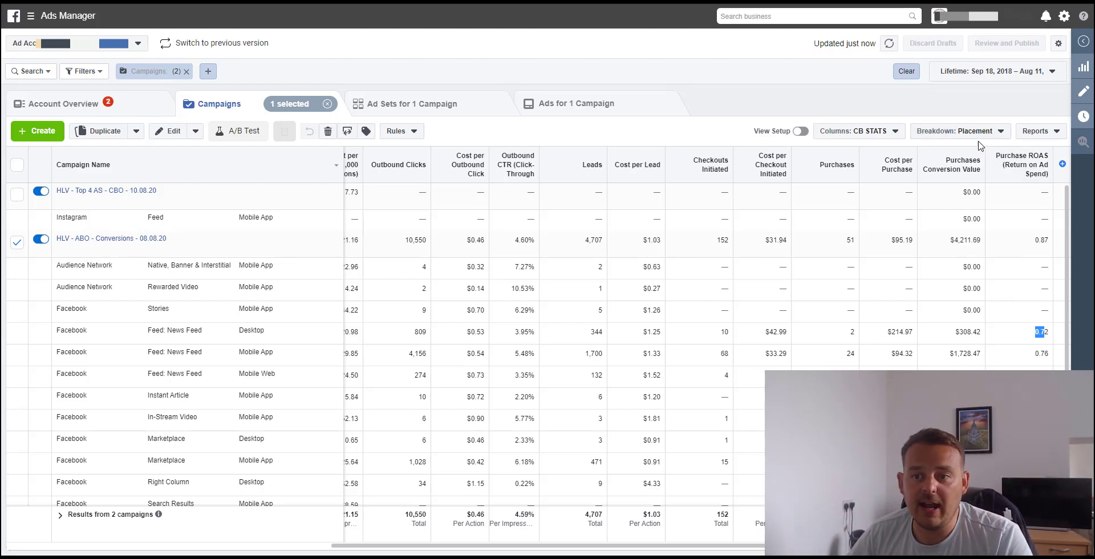
{"action": "scroll", "coordinate": [999, 288], "scroll_direction": "down", "scroll_amount": 1}
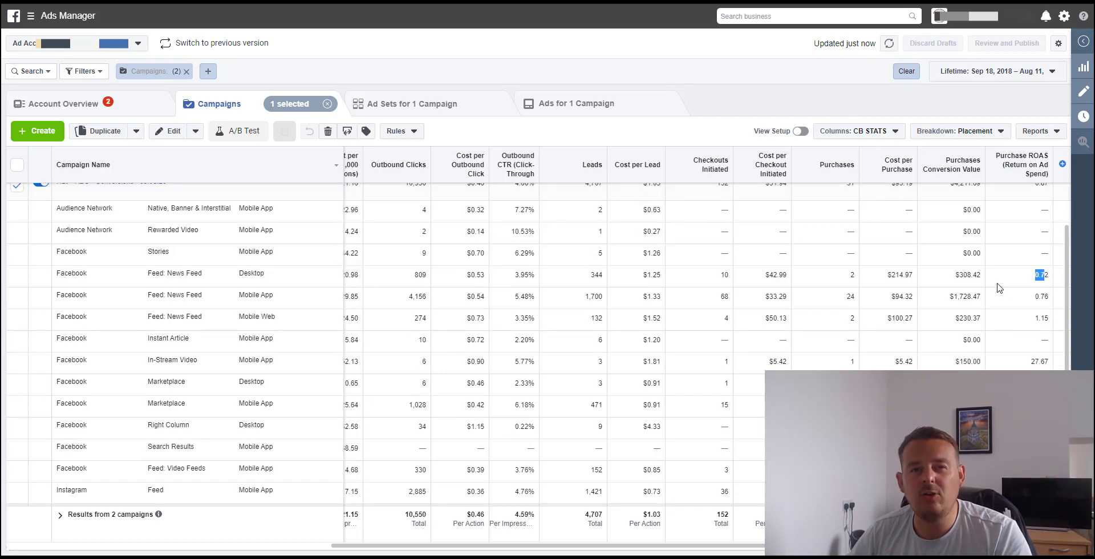
- Remove the placement breakdown from the campaign table
{"action": "scroll", "coordinate": [999, 288], "scroll_direction": "up", "scroll_amount": 1}
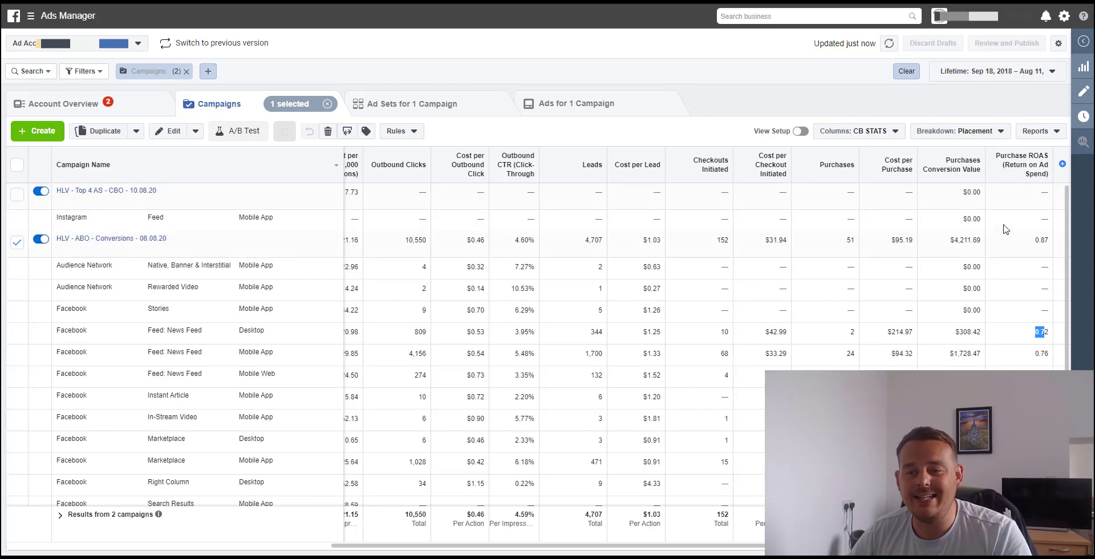
{"action": "left_click", "coordinate": [966, 133]}
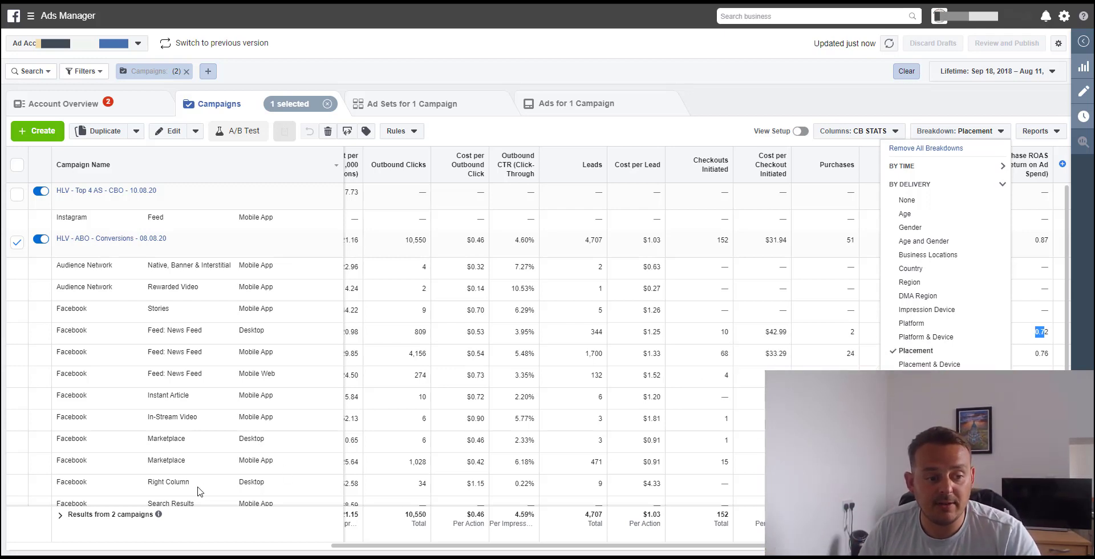
{"action": "left_click_drag", "start_coordinate": [193, 486], "coordinate": [132, 486]}
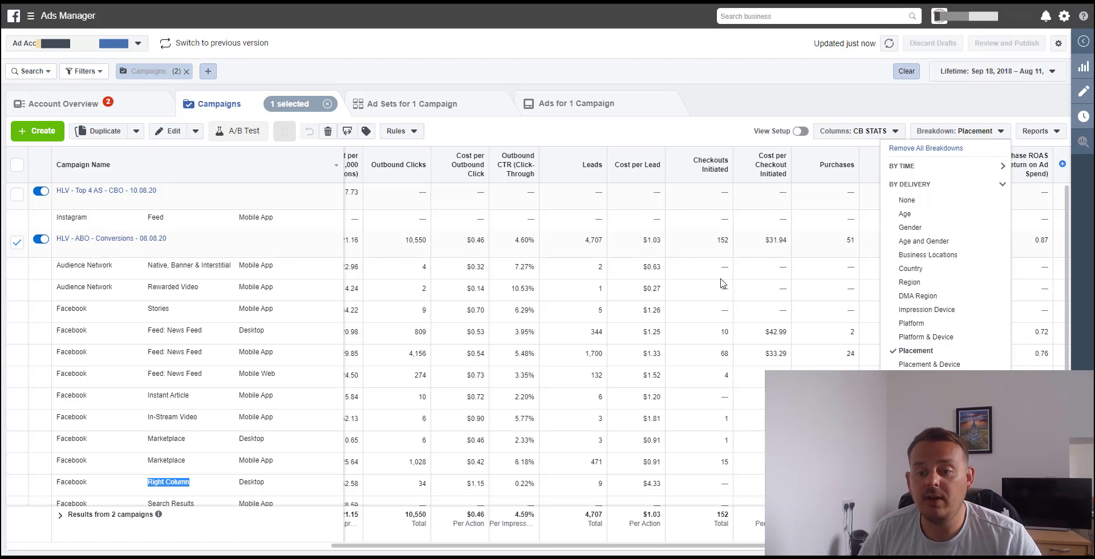
{"action": "left_click", "coordinate": [956, 132]}
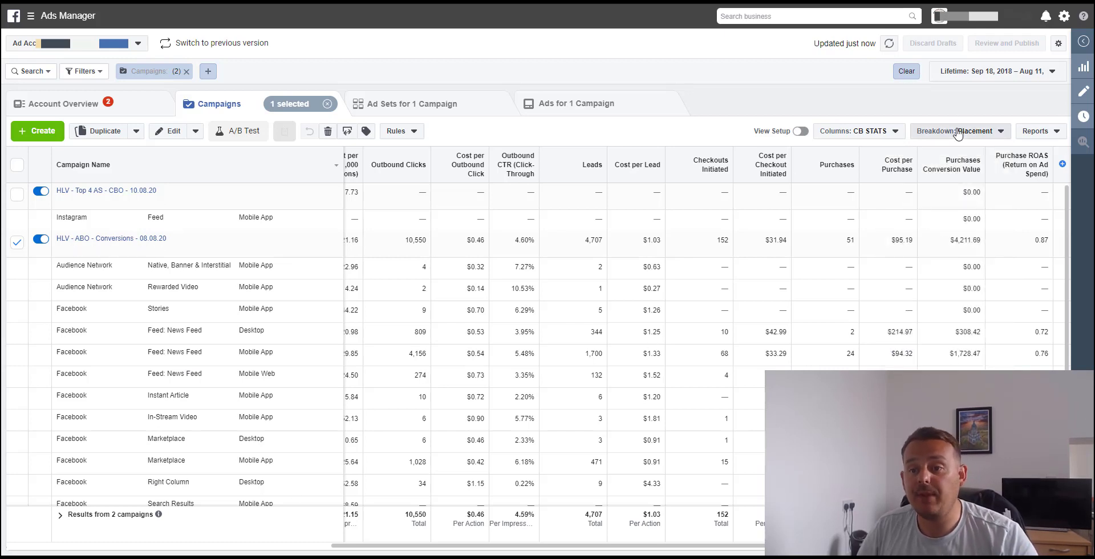
{"action": "left_click", "coordinate": [958, 133]}
{"action": "left_click", "coordinate": [949, 148]}
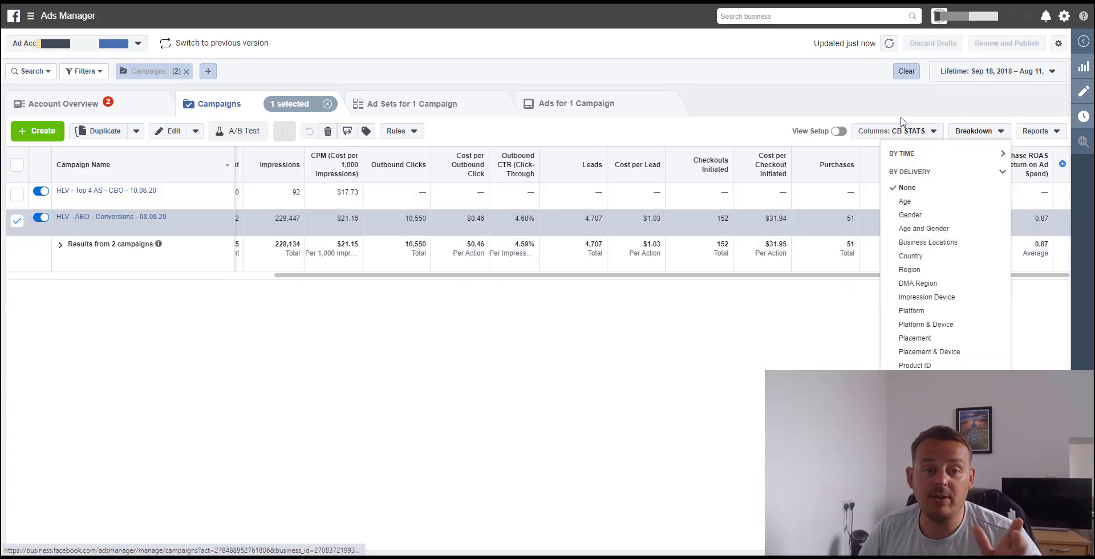
{"action": "left_click", "coordinate": [803, 110]}
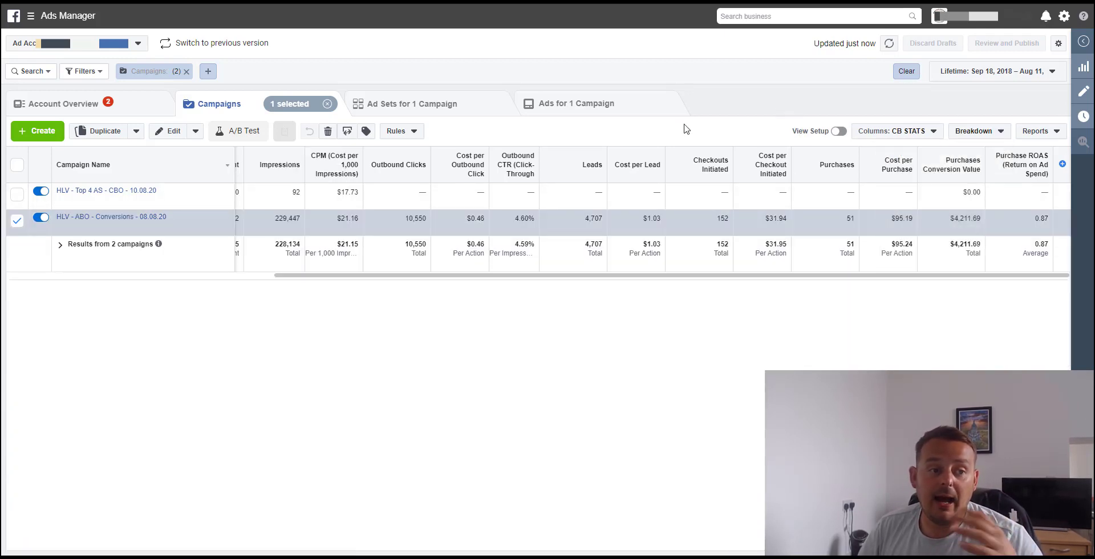
- Deselect the ABO conversions campaign and open the ad sets of HLV - Top 4 AS - CBO - 10.08.20, showing their delivery and spend columns
{"action": "left_click", "coordinate": [17, 221]}
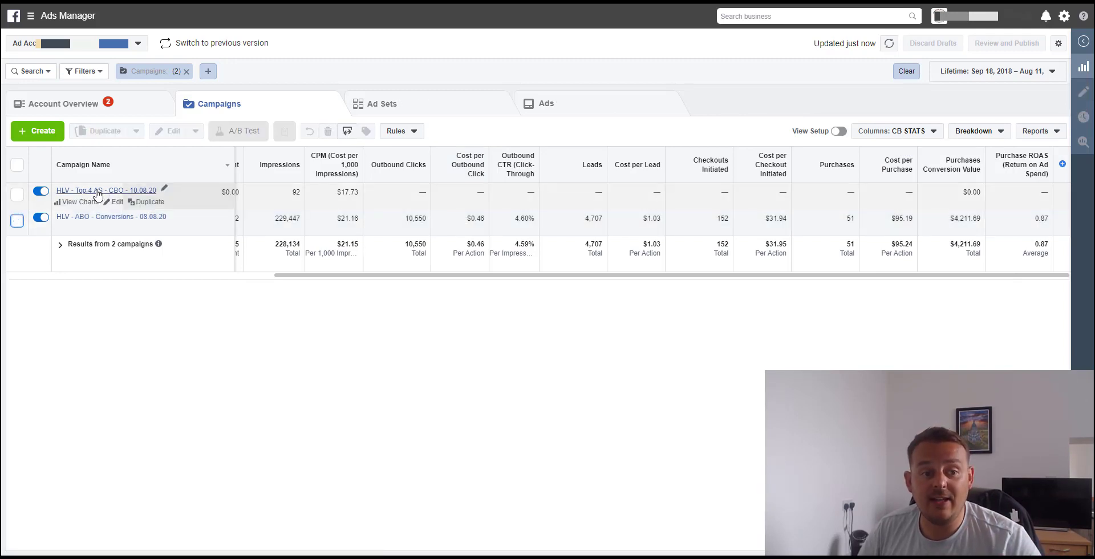
{"action": "left_click", "coordinate": [97, 191]}
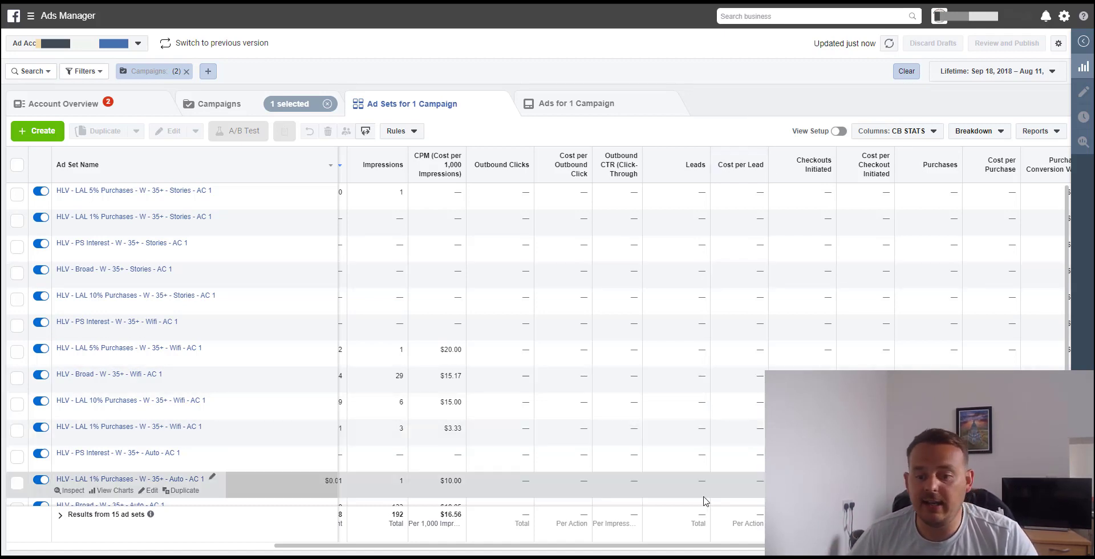
{"action": "left_click_drag", "start_coordinate": [706, 545], "coordinate": [441, 545]}
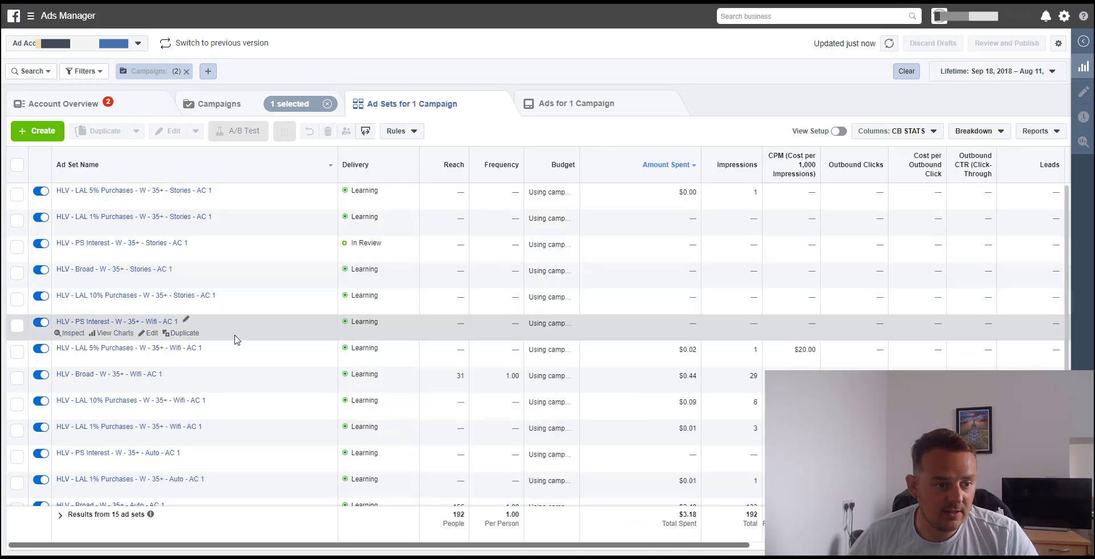
- Select the five Auto placement ad sets: LAL 5%, LAL 10%, Broad, LAL 1% and PS Interest
{"action": "scroll", "coordinate": [201, 349], "scroll_direction": "down", "scroll_amount": 2}
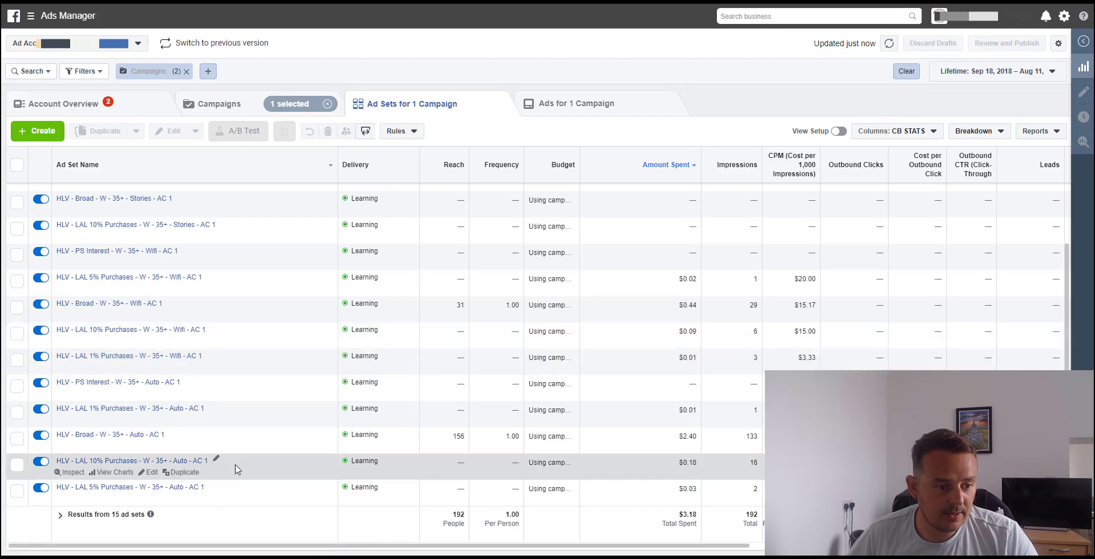
{"action": "left_click", "coordinate": [17, 490]}
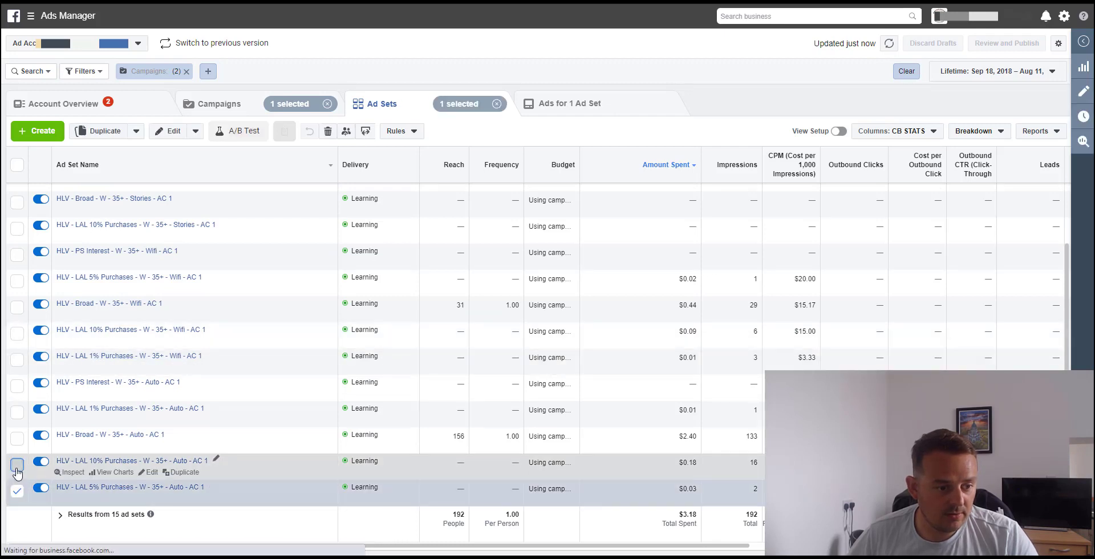
{"action": "left_click", "coordinate": [17, 464]}
{"action": "left_click", "coordinate": [18, 438]}
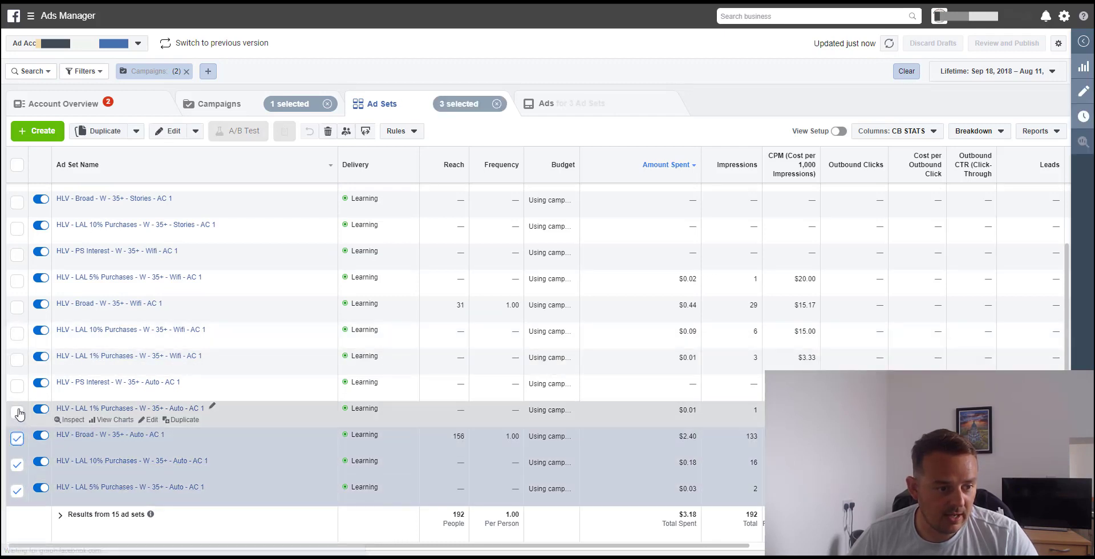
{"action": "left_click", "coordinate": [18, 411]}
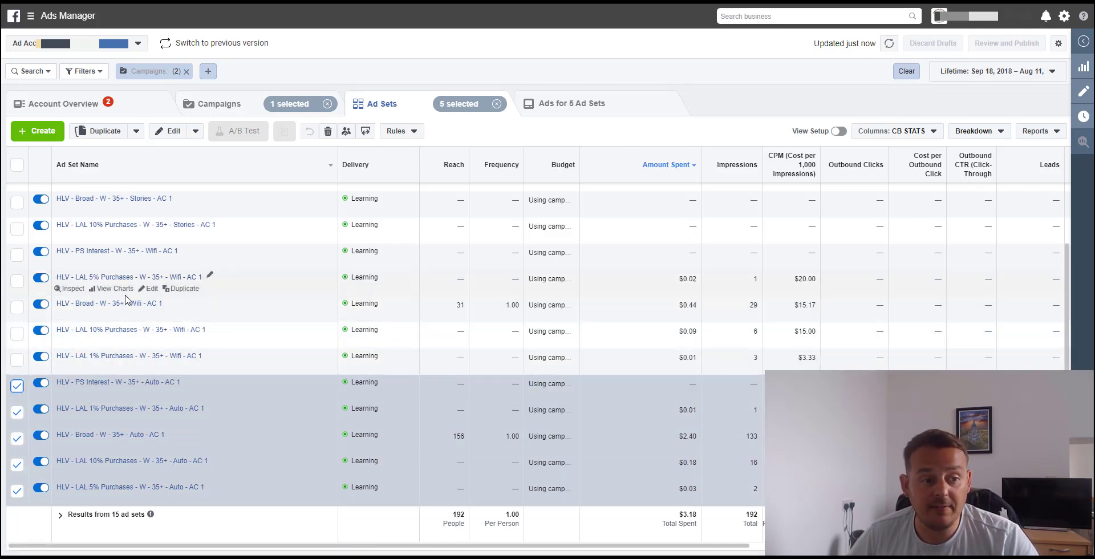
{"action": "scroll", "coordinate": [171, 286], "scroll_direction": "up", "scroll_amount": 2}
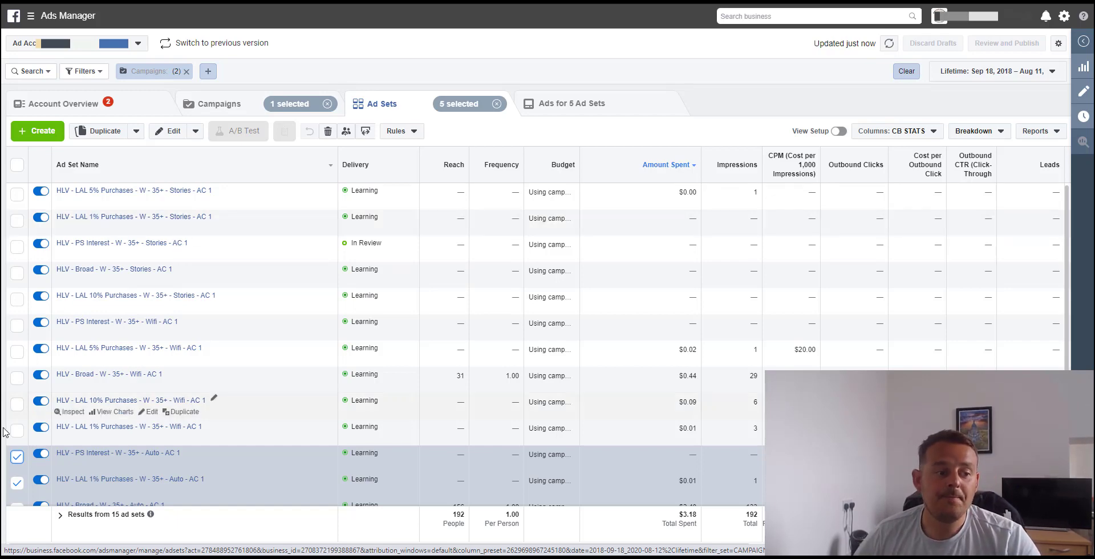
- Return to the campaign list and refresh its performance data
{"action": "left_click", "coordinate": [219, 104]}
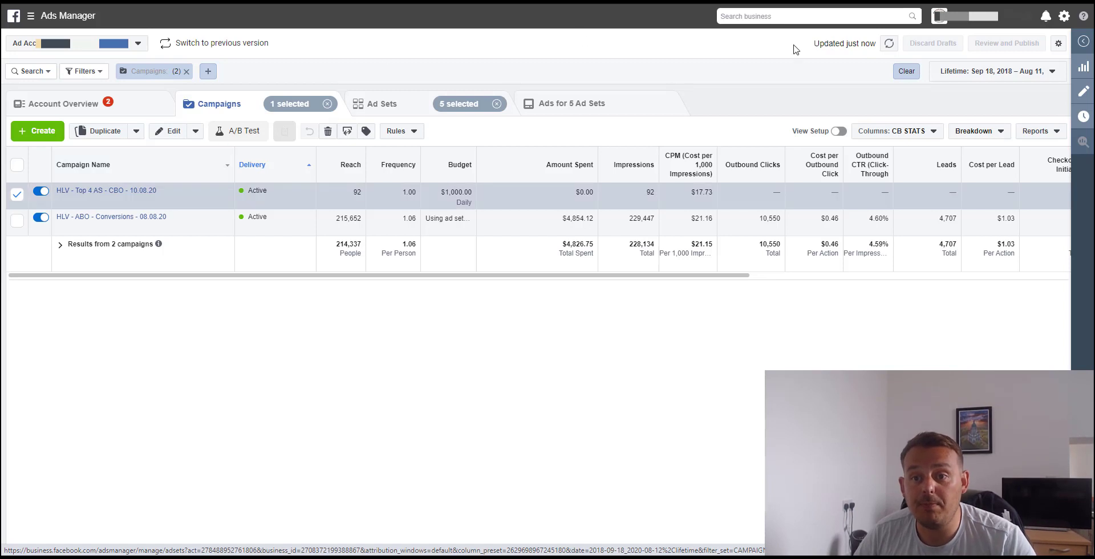
{"action": "left_click", "coordinate": [888, 45]}
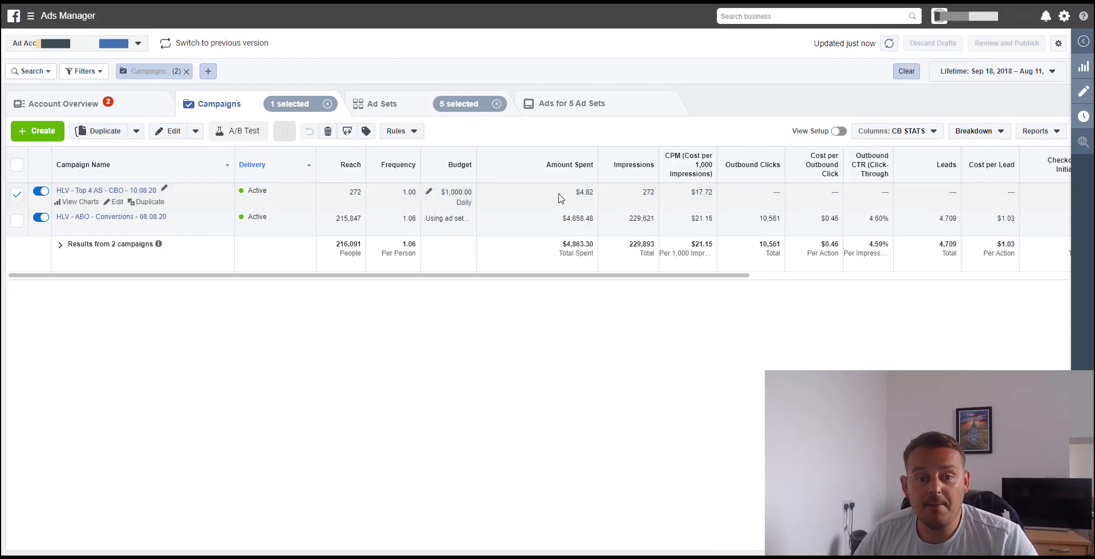